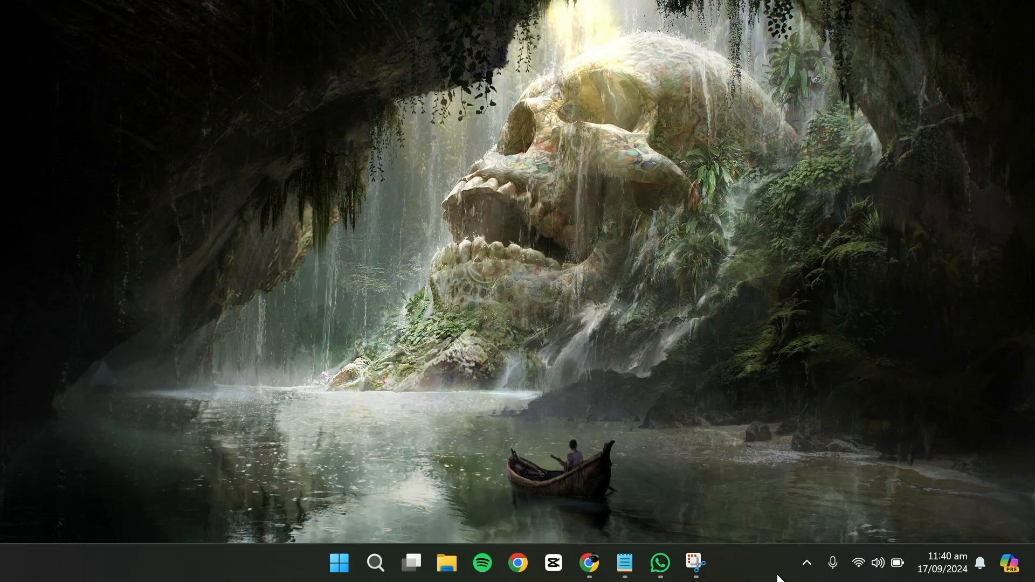
mouse_move(589, 562)
left_click(631, 474)
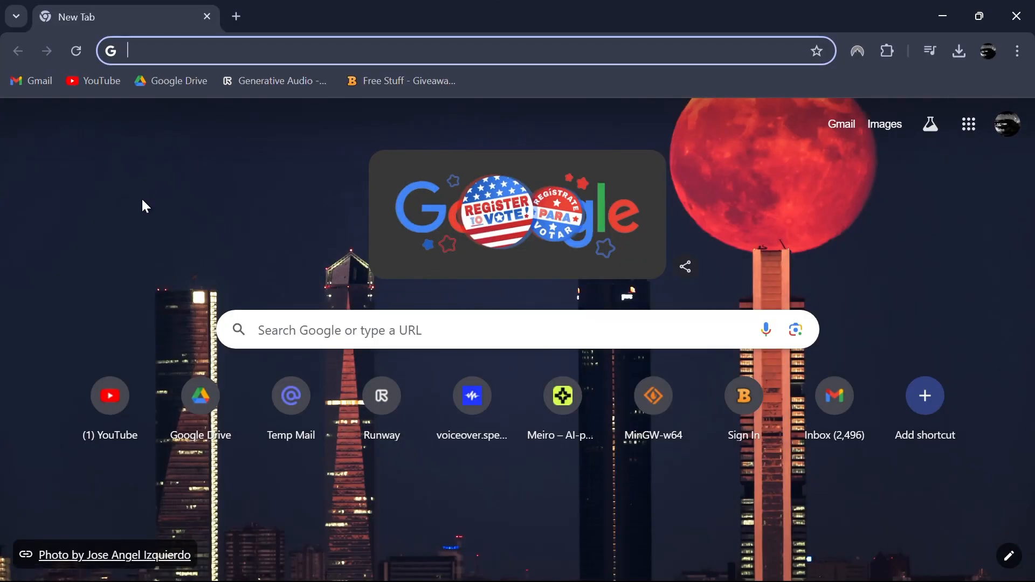
type("https://meiro.cc/")
key("Return")
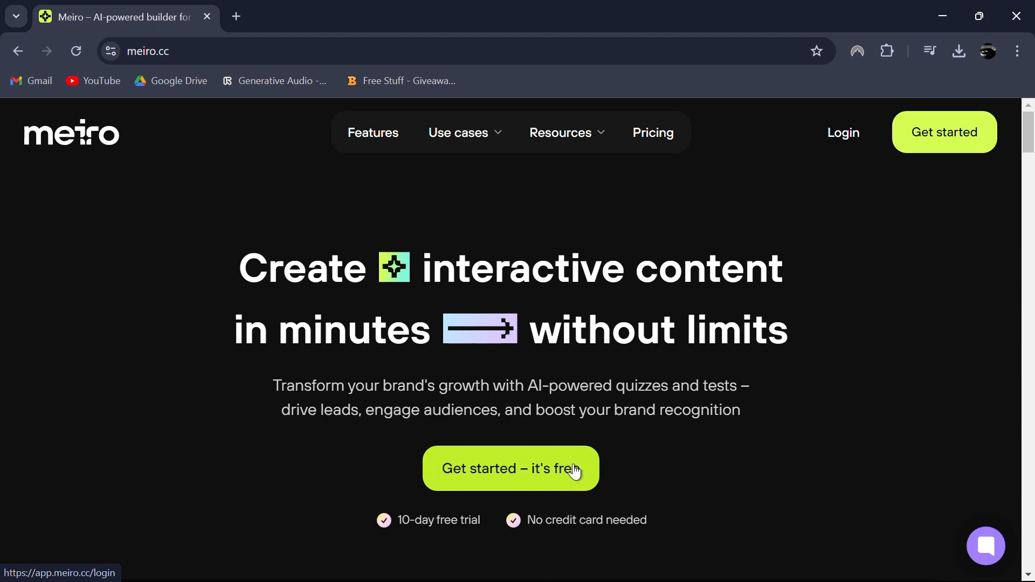
- Get started for free on the Meiro site and sign in with a Google account
left_click(563, 478)
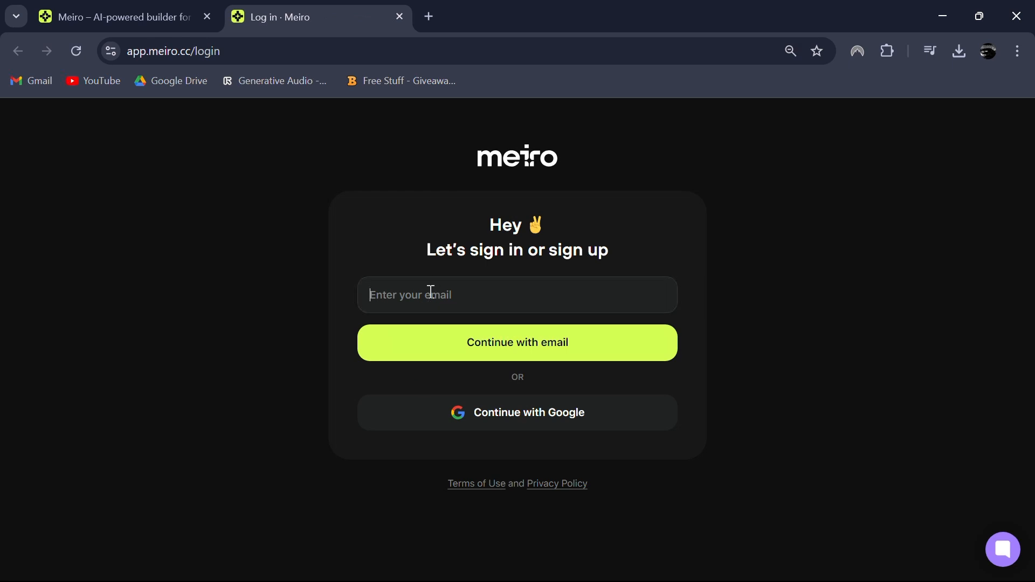
left_click(305, 311)
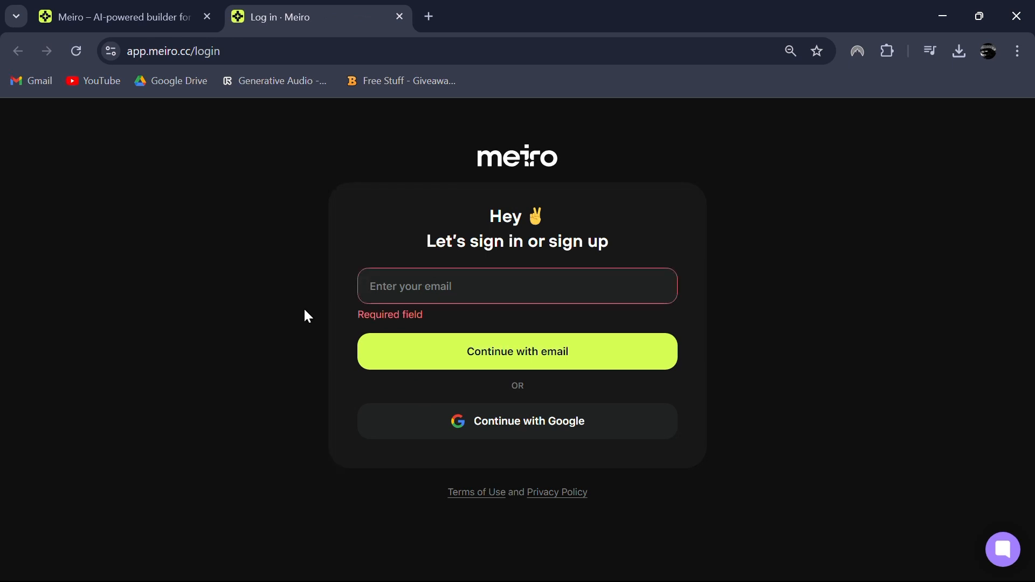
left_click(500, 429)
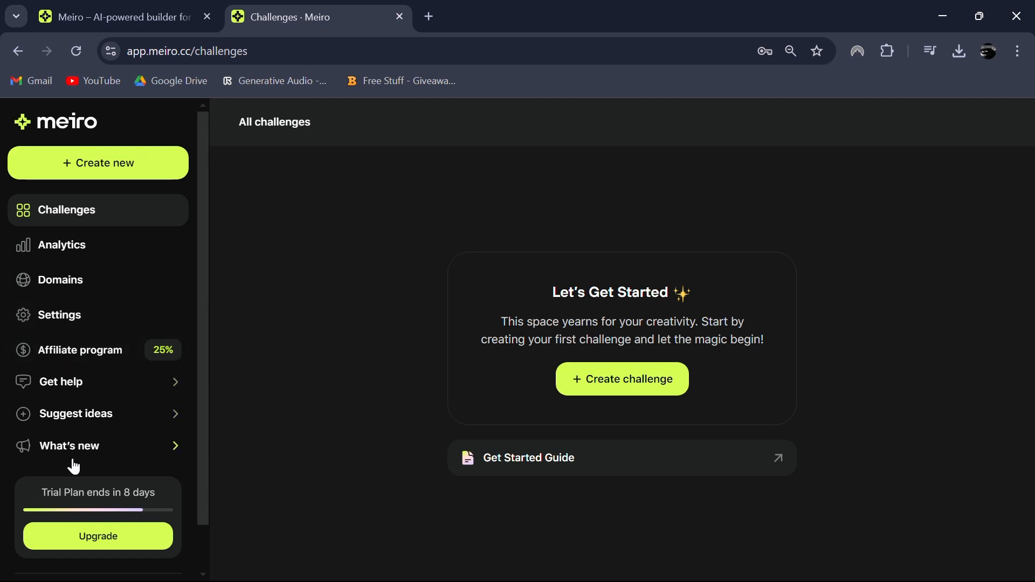
- Create a new Test or Quiz challenge with AI, using the From prompt option
left_click(88, 175)
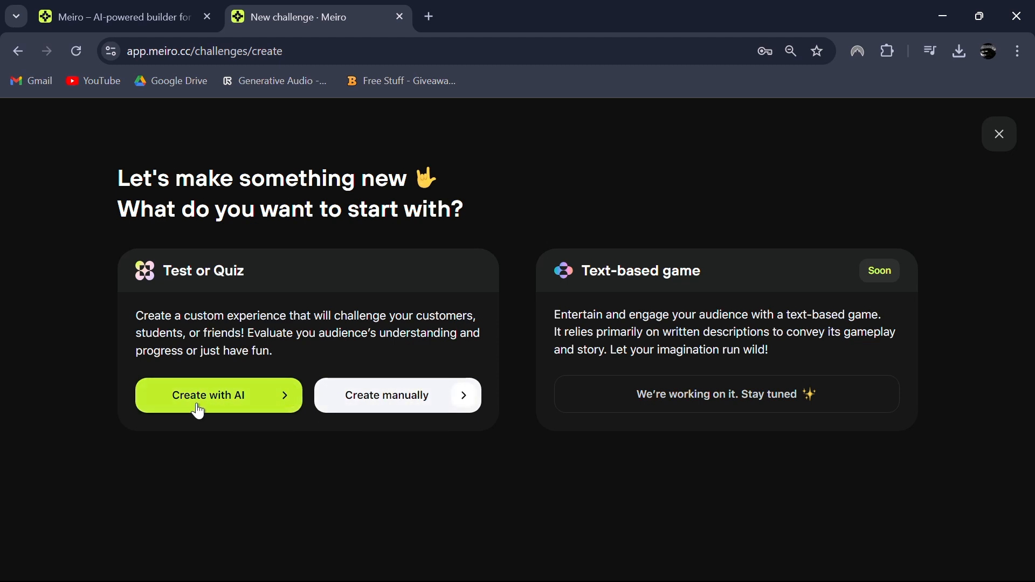
left_click_drag(587, 272, 716, 265)
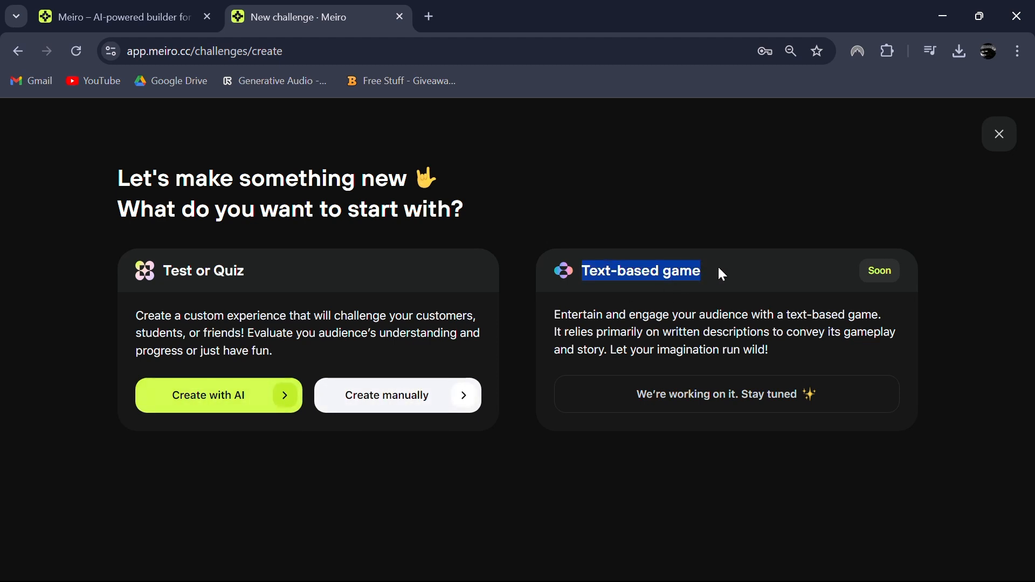
left_click(701, 298)
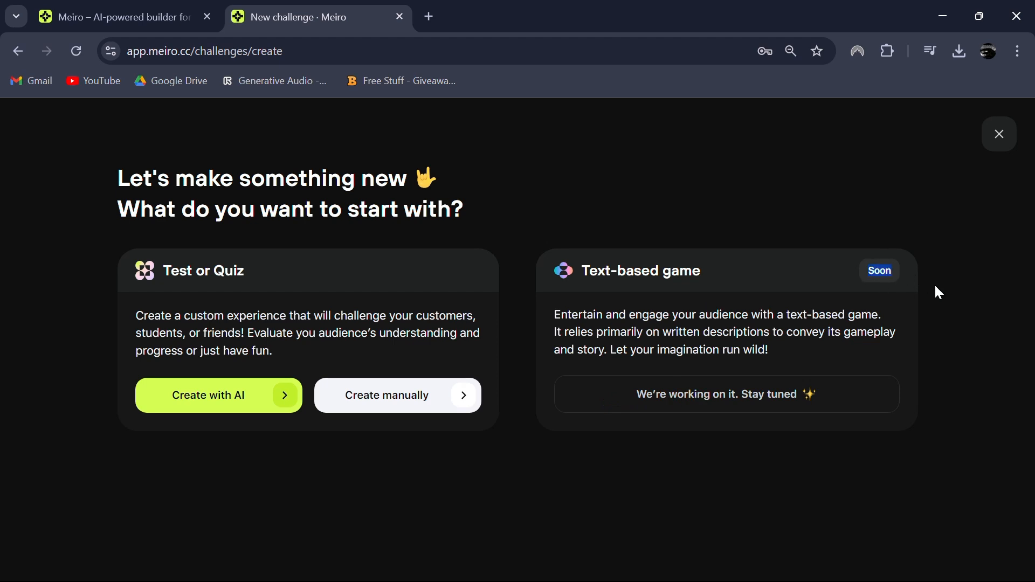
left_click(241, 412)
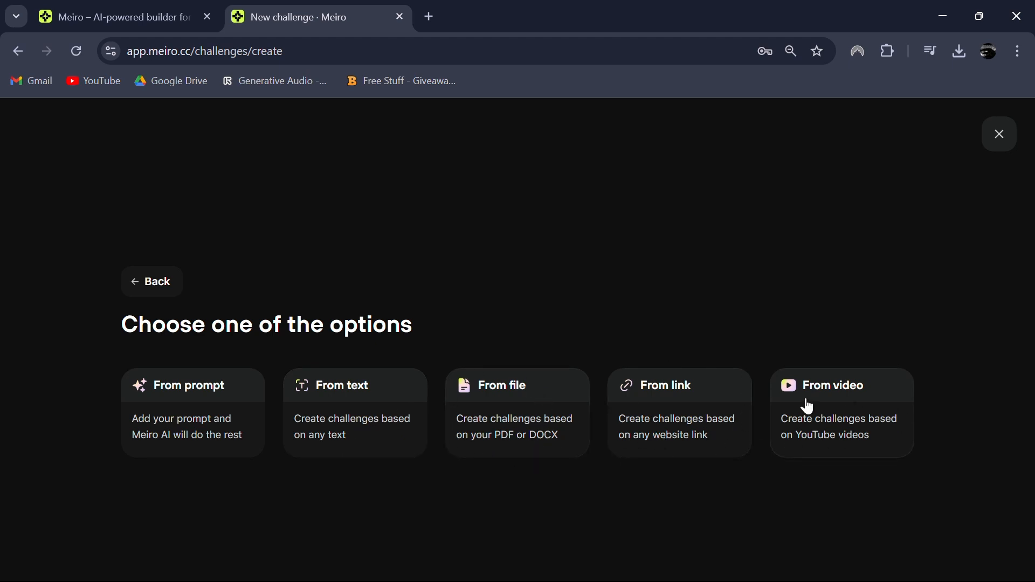
left_click(205, 411)
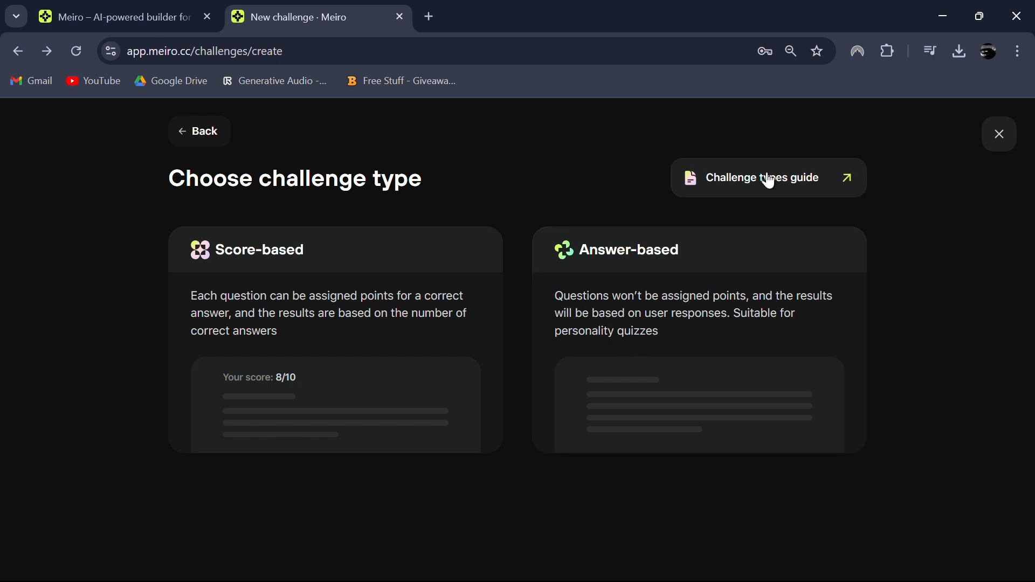
- Consult the challenge types guide and choose the Score-based type for the new challenge
left_click(798, 183)
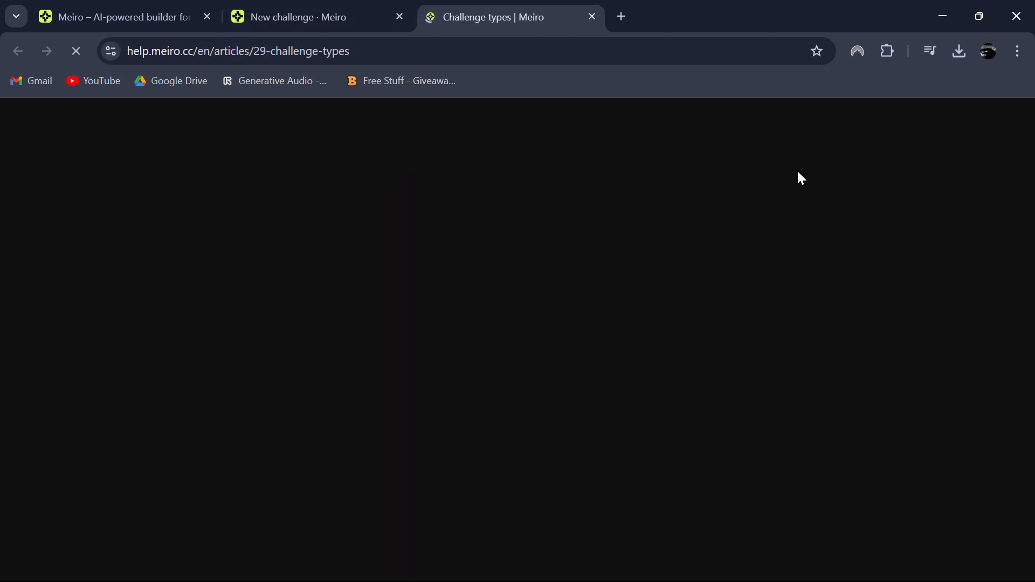
scroll(451, 280, "down", 3)
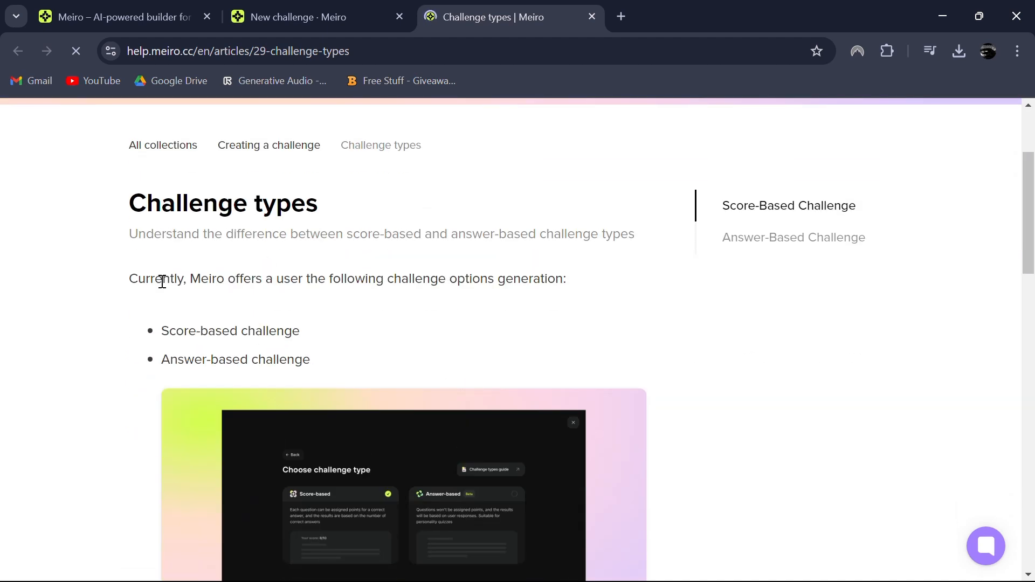
left_click_drag(161, 331, 364, 351)
scroll(418, 312, "up", 2)
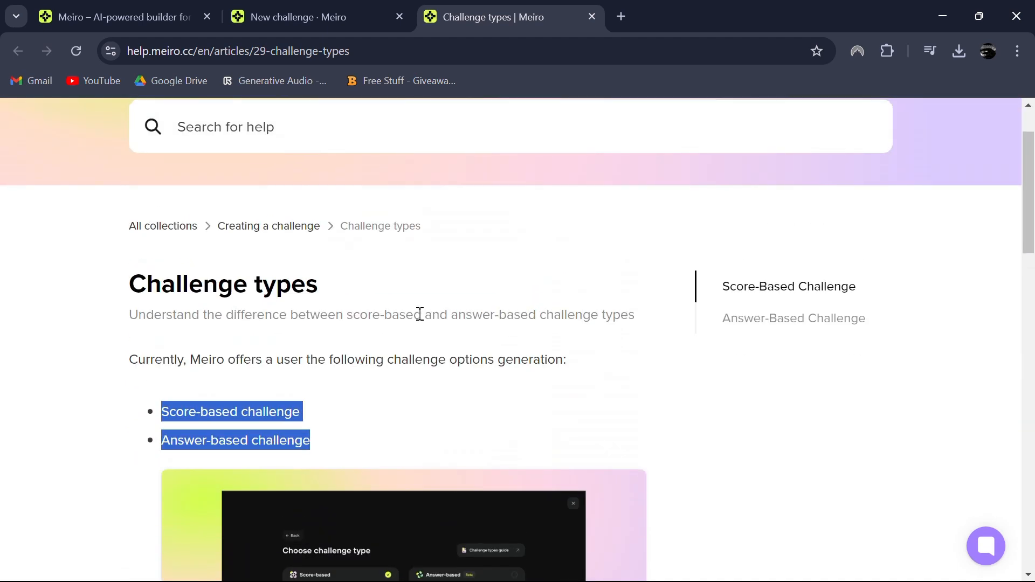
left_click(240, 15)
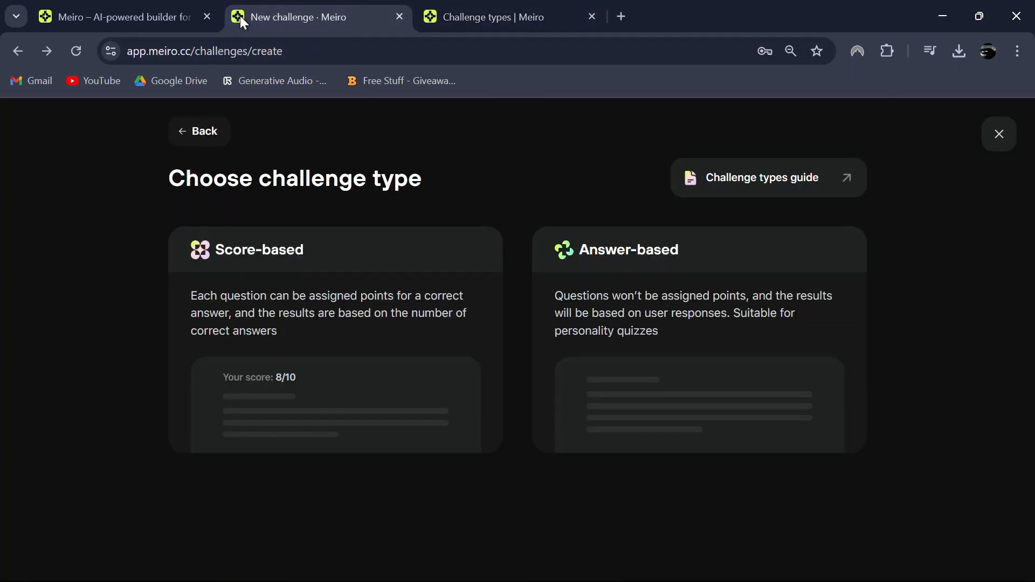
left_click(296, 267)
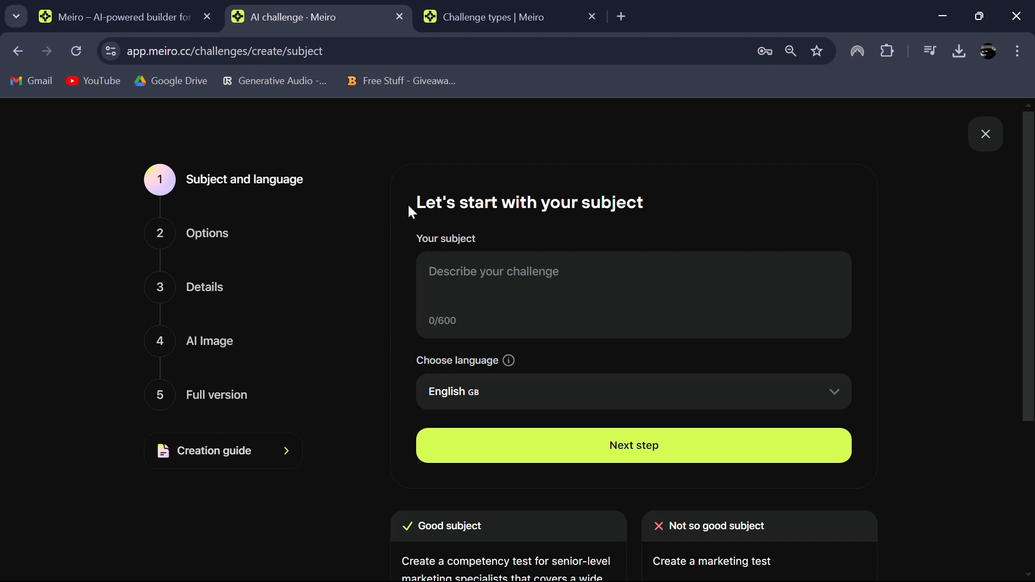
left_click_drag(408, 205, 653, 208)
left_click(667, 208)
left_click_drag(430, 240, 511, 237)
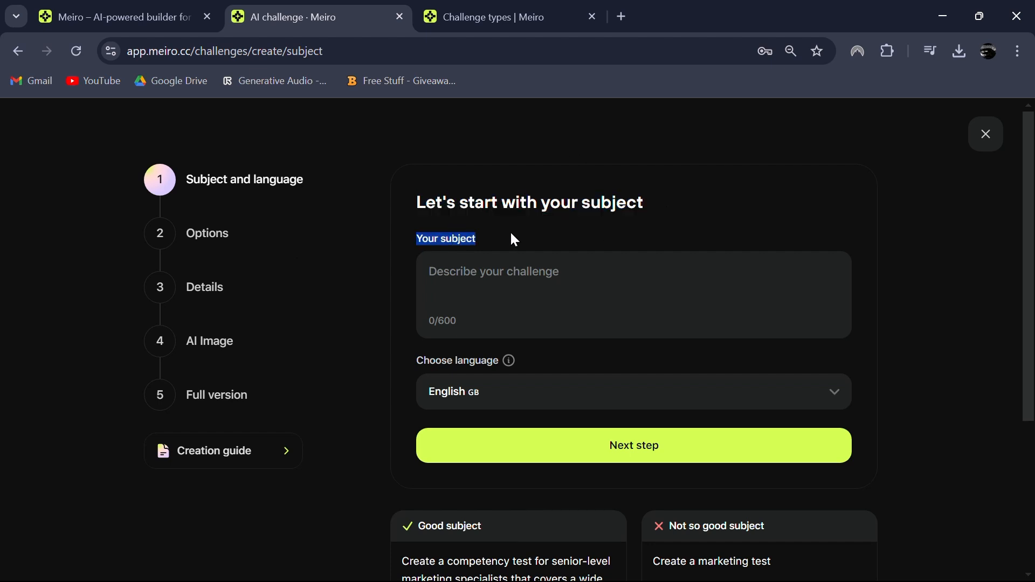
left_click(511, 238)
scroll(511, 238, "down", 1)
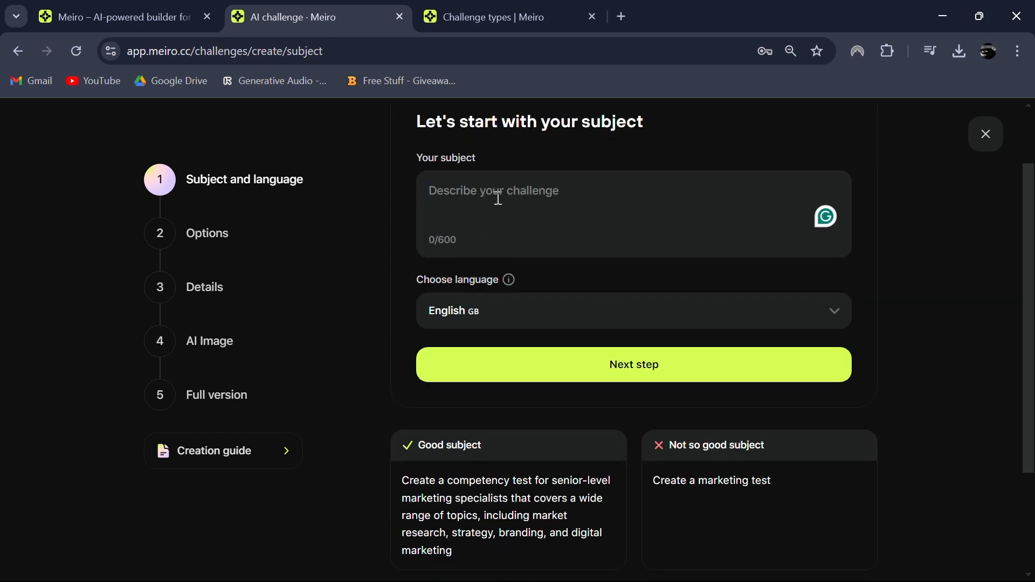
scroll(496, 198, "up", 1)
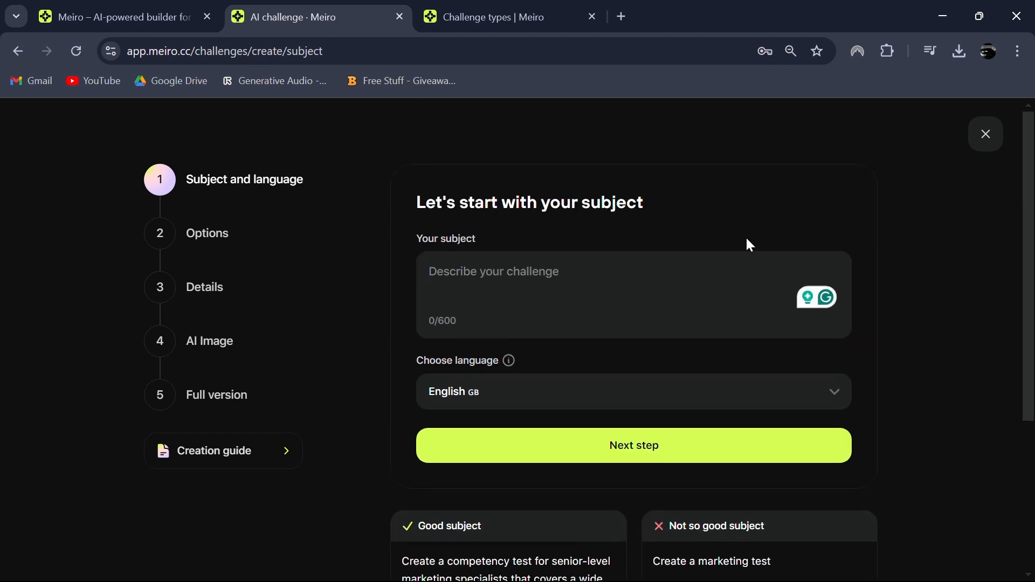
- Enter the challenge subject "Quiz about London, covering its history, famous people, events and anecdotes."
type("Quiz abou")
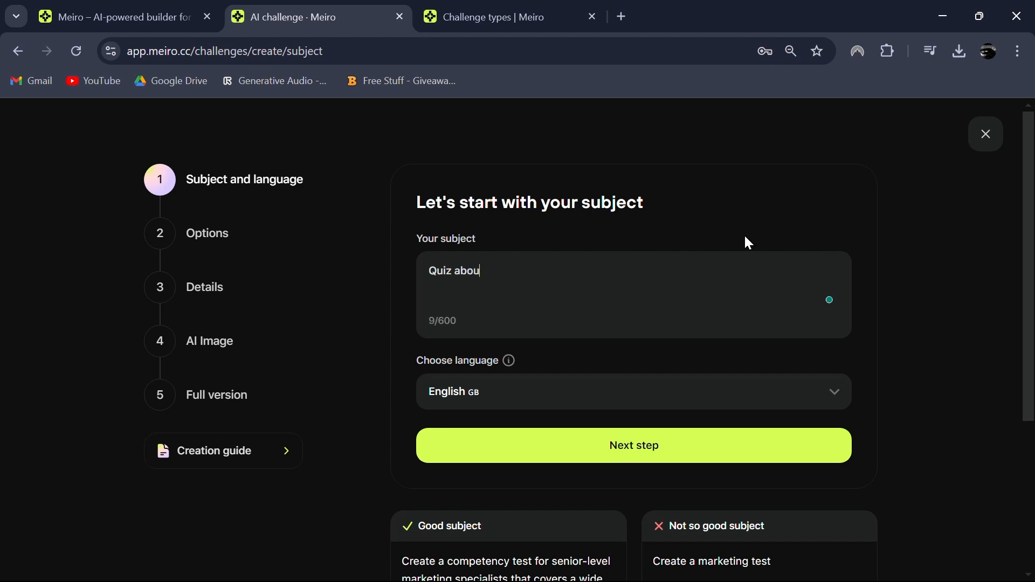
type("t londo")
key("BackSpace")
key("BackSpace")
type("ndon, co")
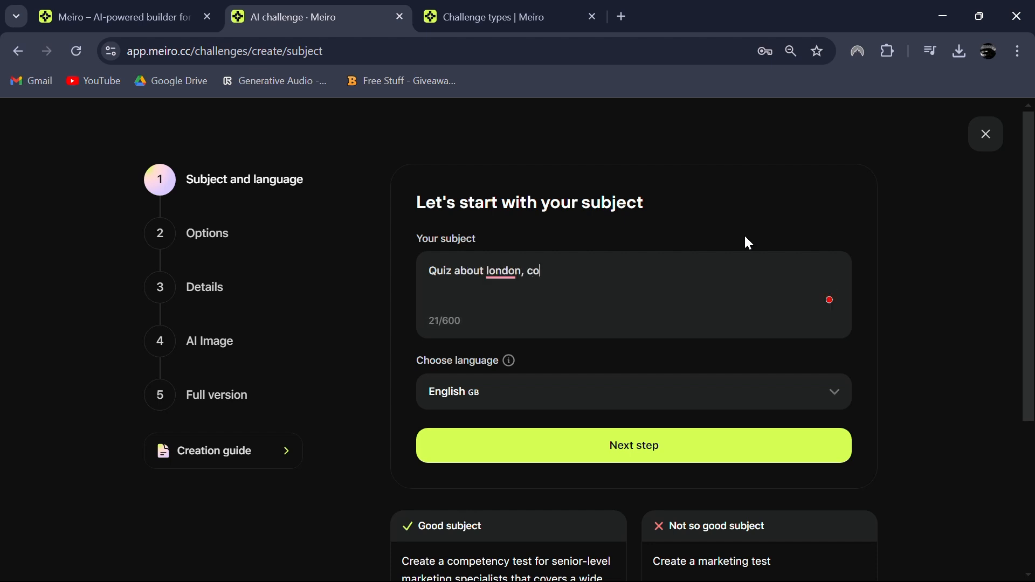
type("vering its history, famous people")
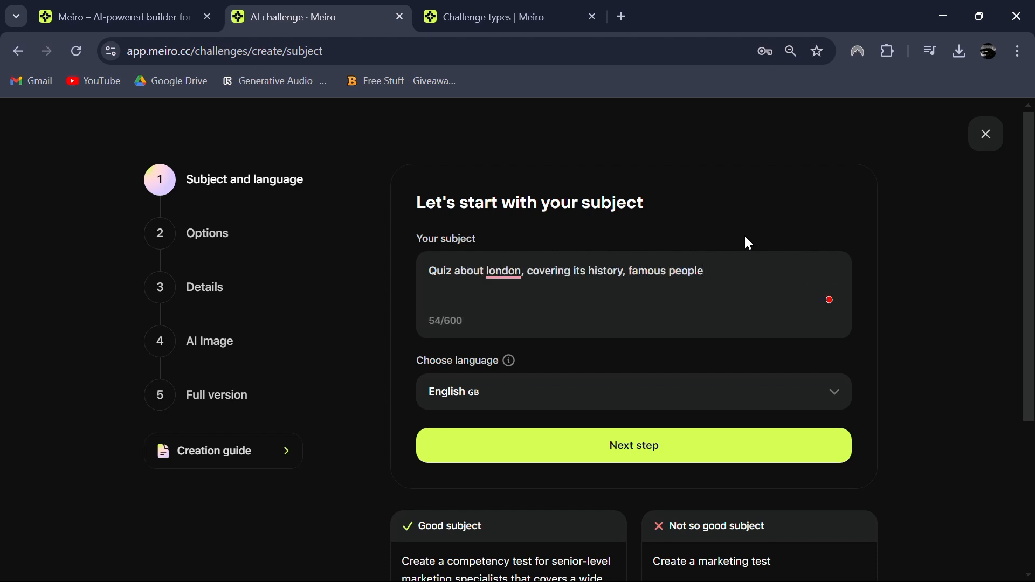
type(", events and anede")
type("s")
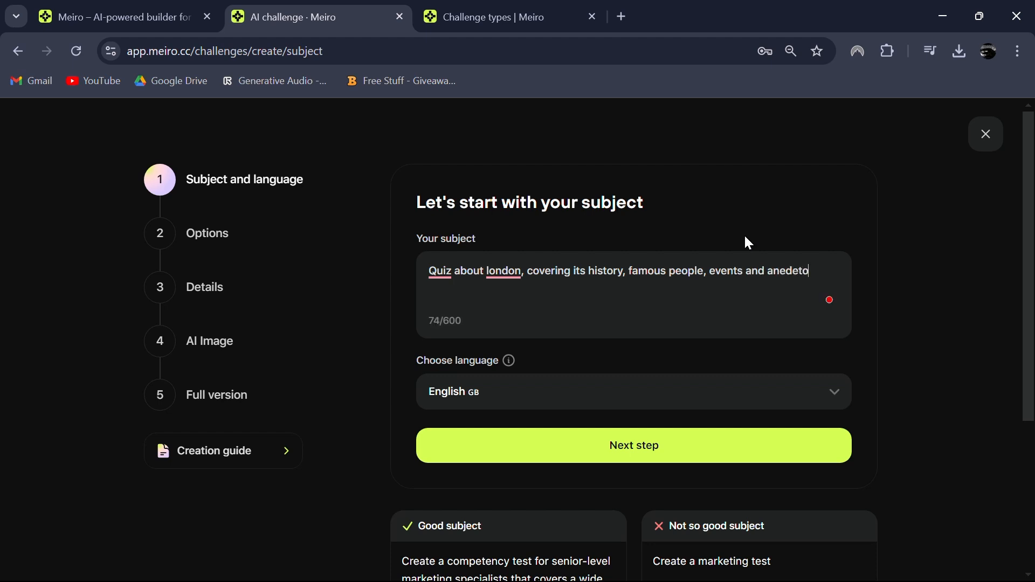
key("BackSpace")
key("BackSpace")
key("BackSpace")
type("te")
key("BackSpace")
type("cdotes.")
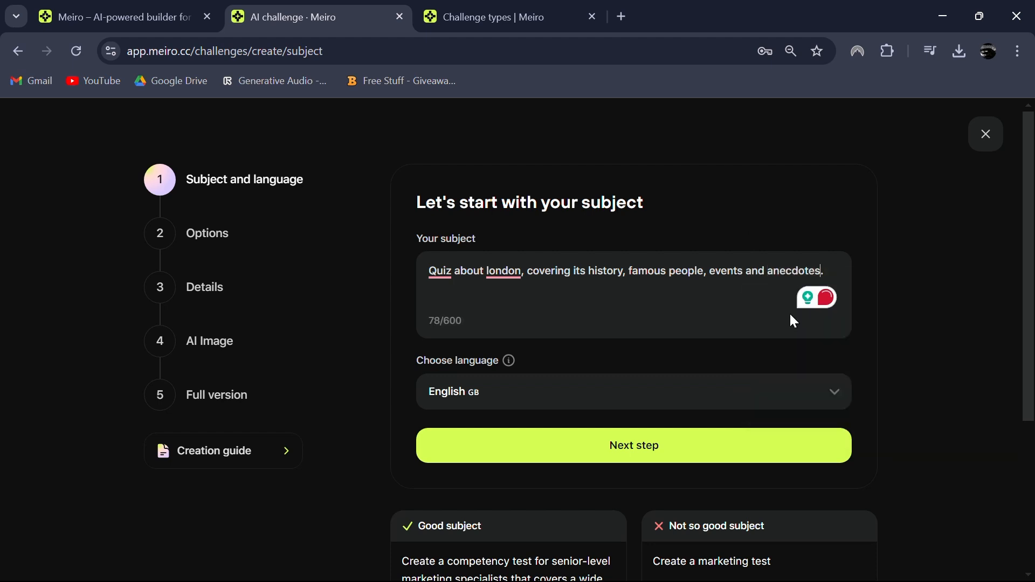
left_click(503, 271)
left_click(525, 313)
- Select English GB as the challenge language and proceed to the quiz options
left_click_drag(410, 361, 564, 354)
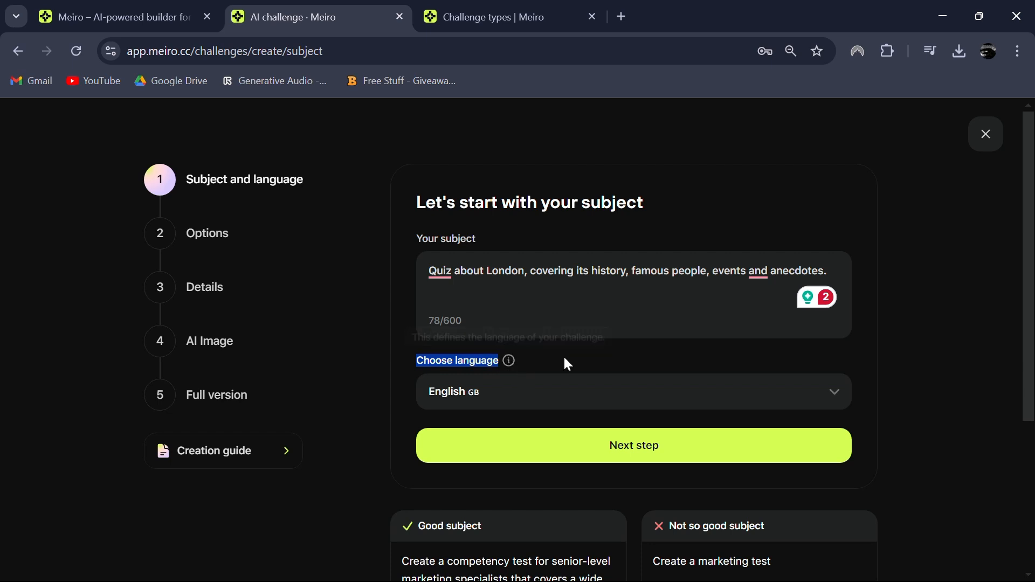
left_click(527, 398)
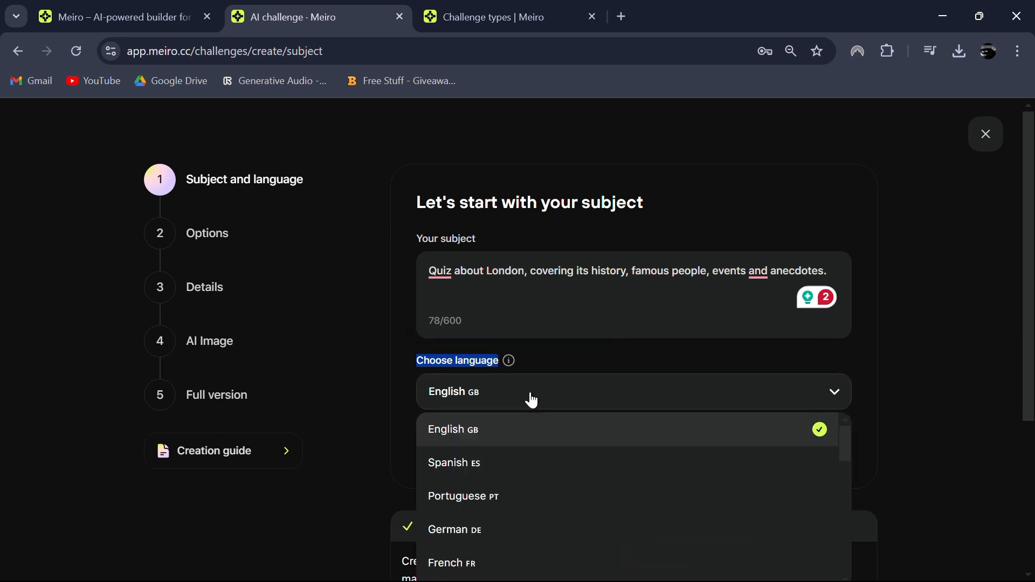
left_click(475, 445)
scroll(550, 378, "down", 3)
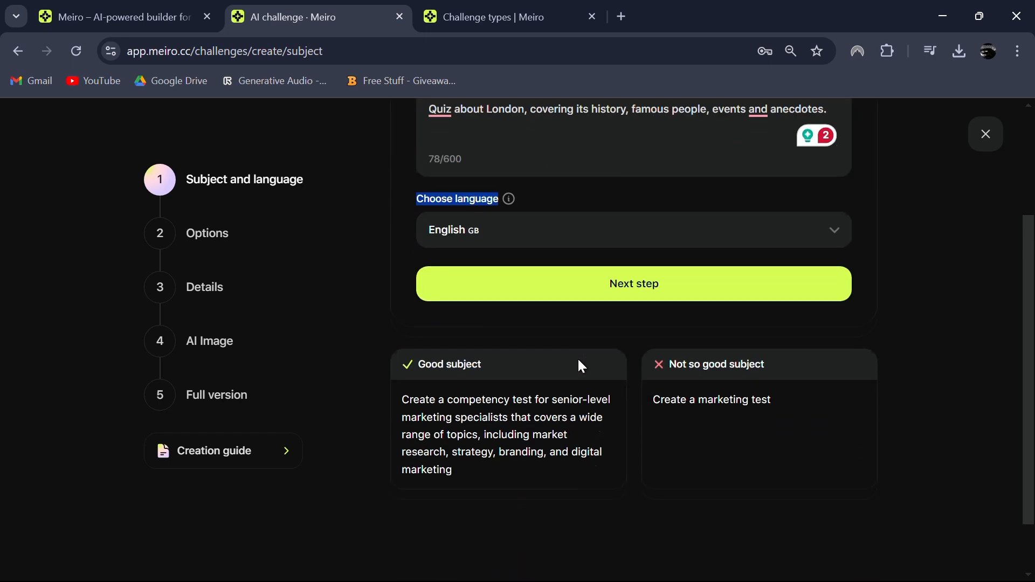
left_click(644, 299)
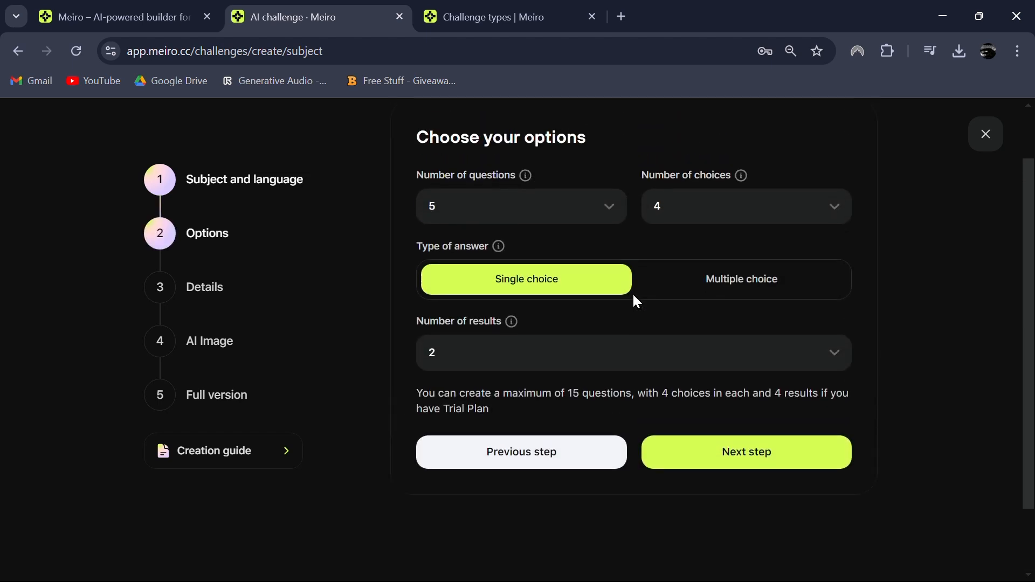
- Set the number of questions to 10
left_click_drag(418, 198, 585, 204)
left_click(624, 199)
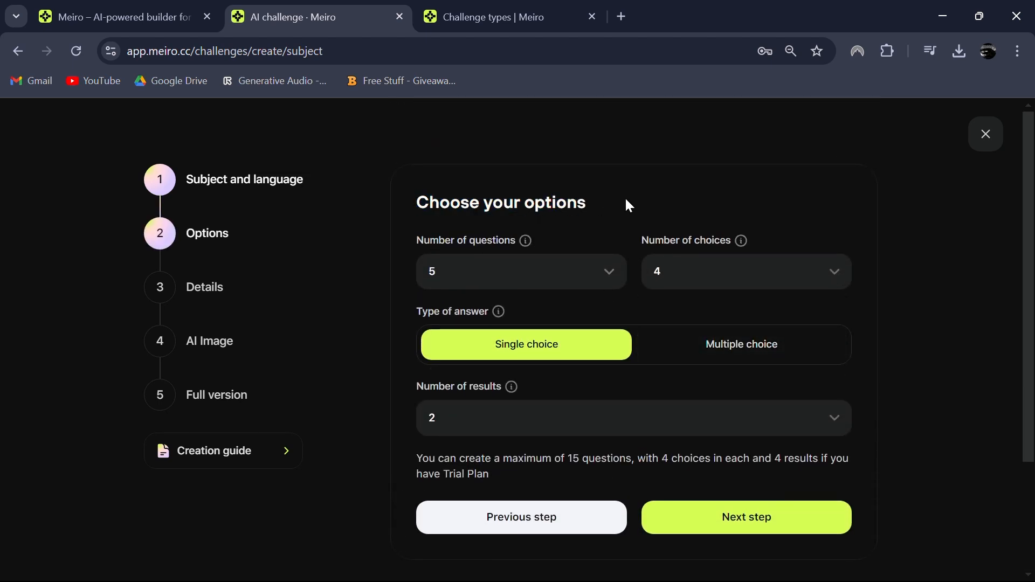
left_click_drag(423, 238, 510, 235)
left_click(575, 234)
left_click(602, 275)
scroll(532, 326, "down", 7)
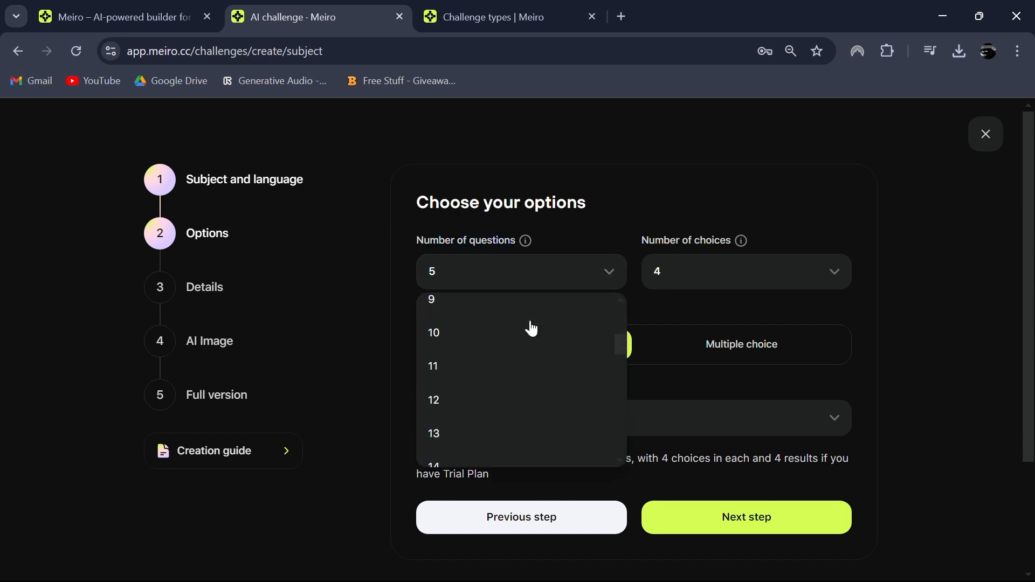
scroll(517, 350, "down", 1)
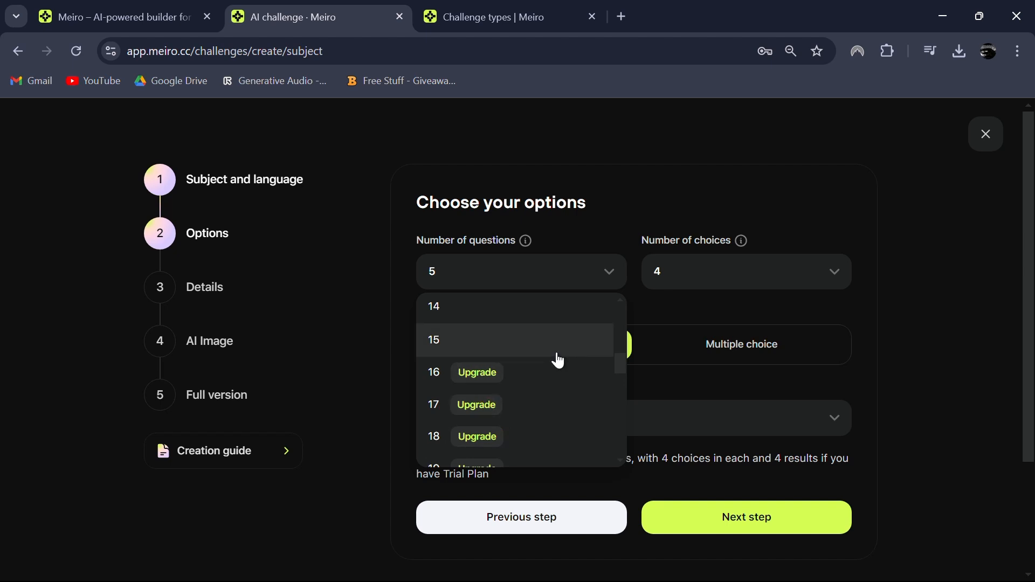
scroll(558, 360, "up", 7)
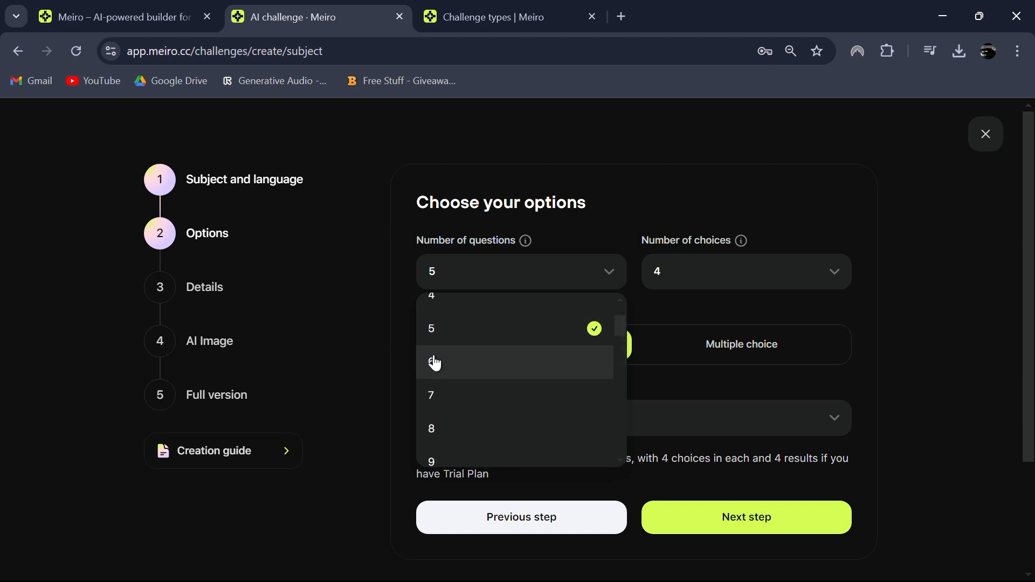
scroll(435, 362, "down", 2)
left_click(454, 416)
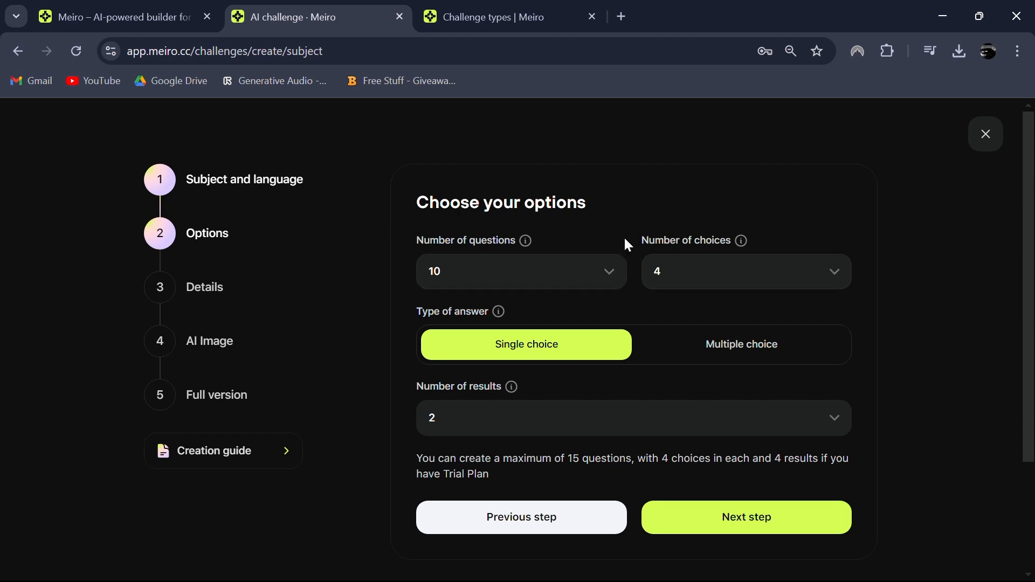
- Select 4 as the number of choices for each question
left_click_drag(626, 235, 726, 240)
mouse_move(745, 248)
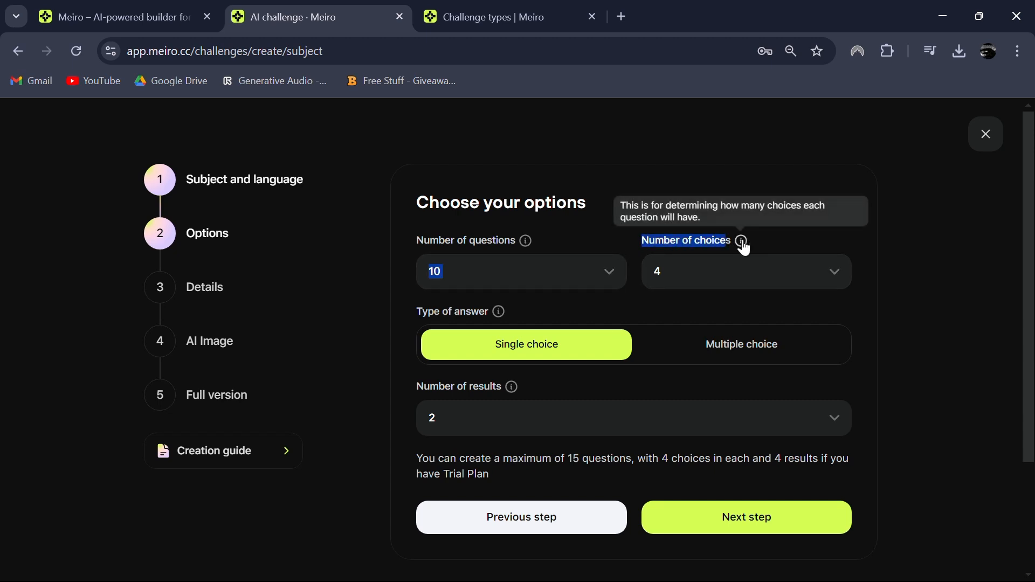
left_click(753, 268)
left_click(796, 284)
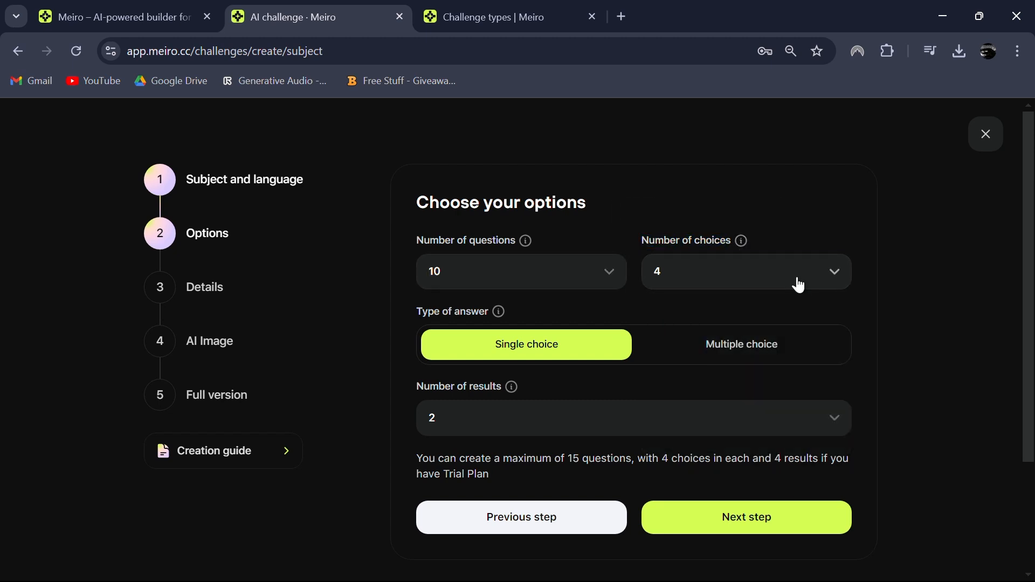
left_click(799, 291)
left_click(698, 382)
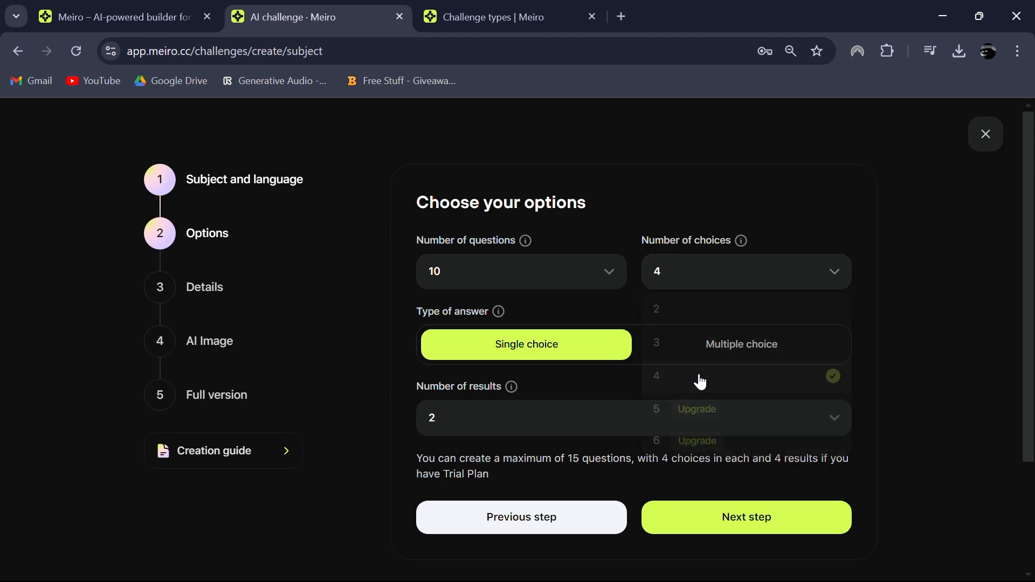
- Set the number of results to 4, keep single-choice answers, and proceed to the challenge details
left_click_drag(427, 315, 496, 317)
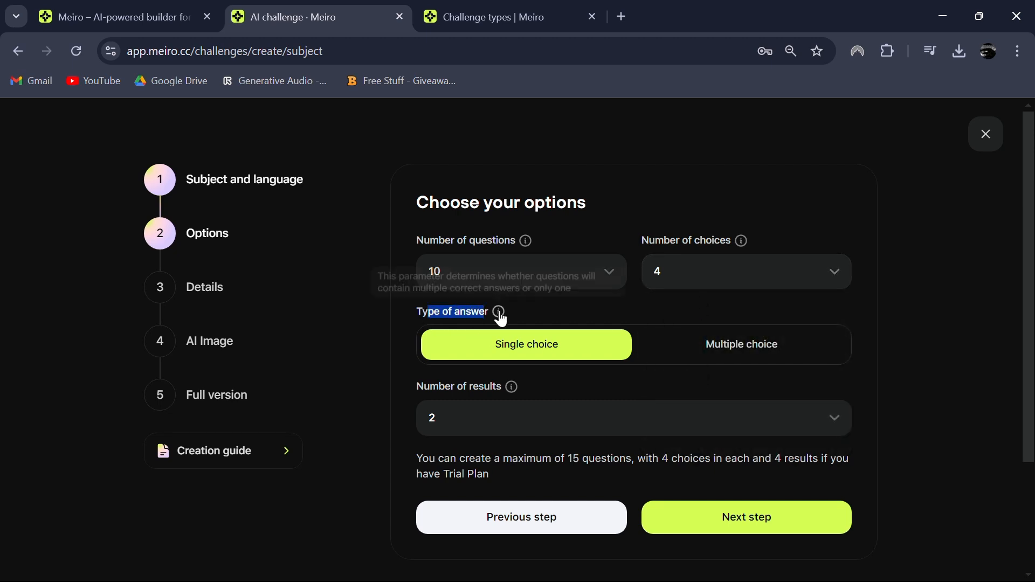
mouse_move(500, 318)
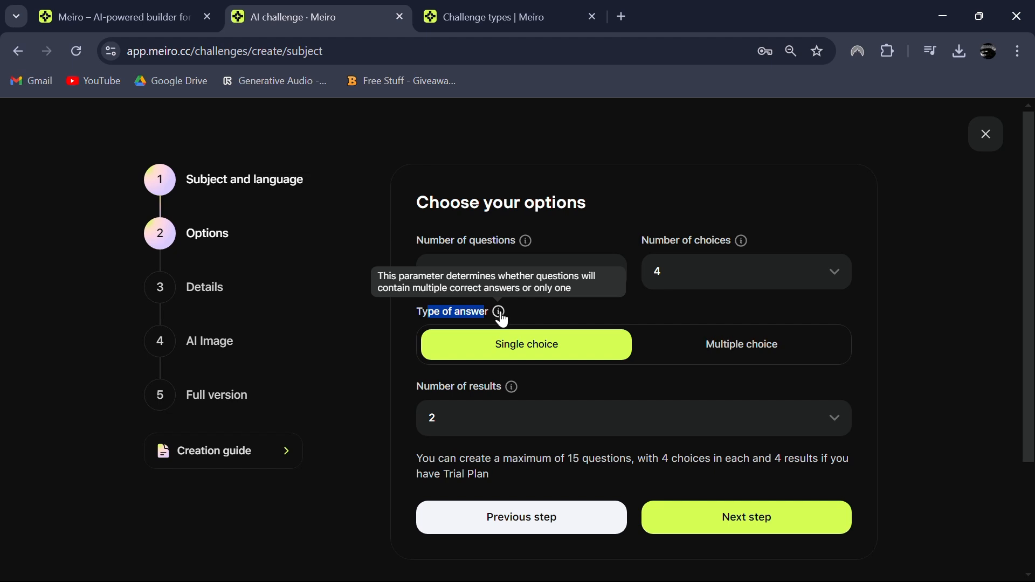
scroll(498, 318, "down", 1)
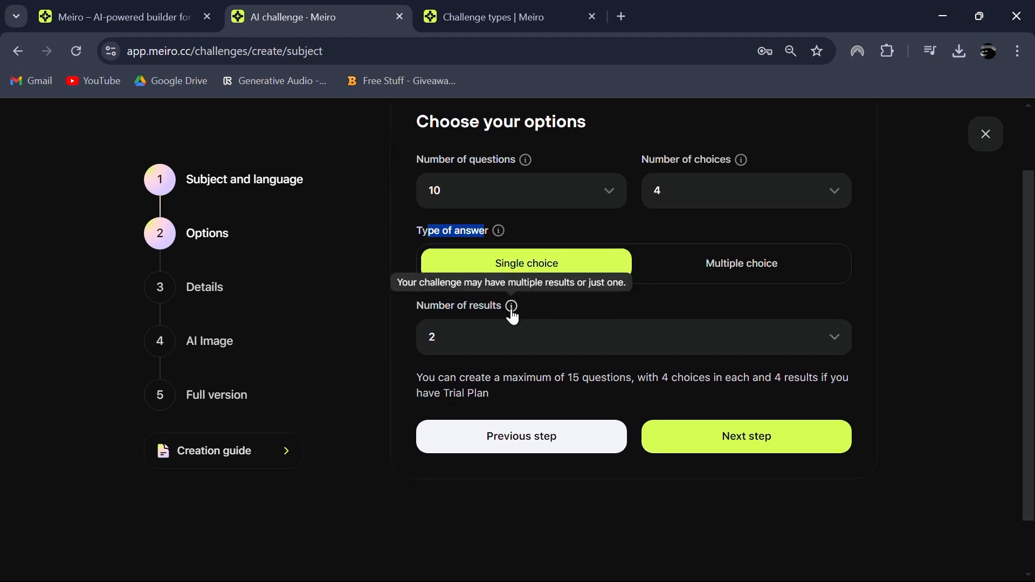
left_click(565, 339)
left_click(560, 443)
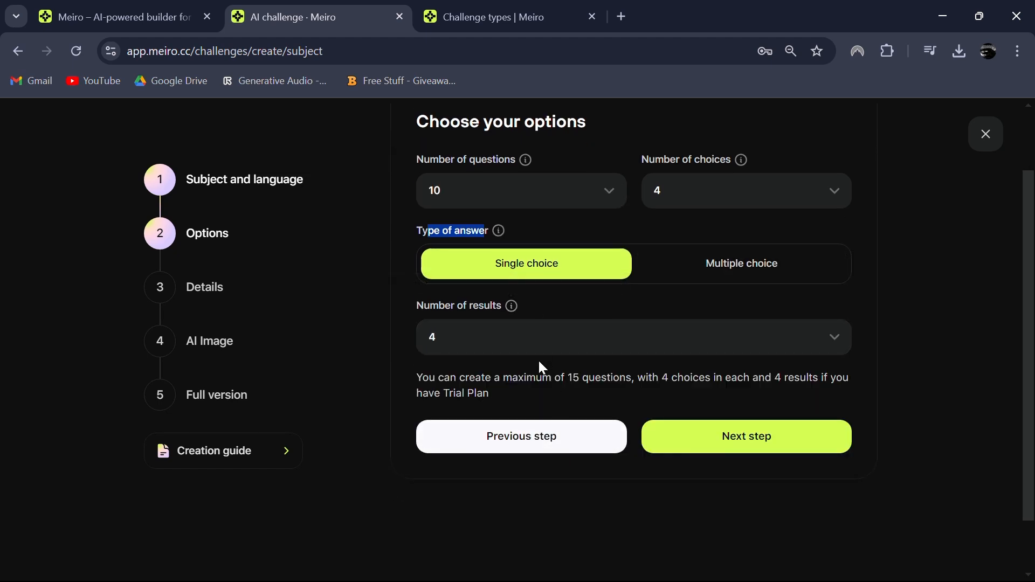
left_click(380, 373)
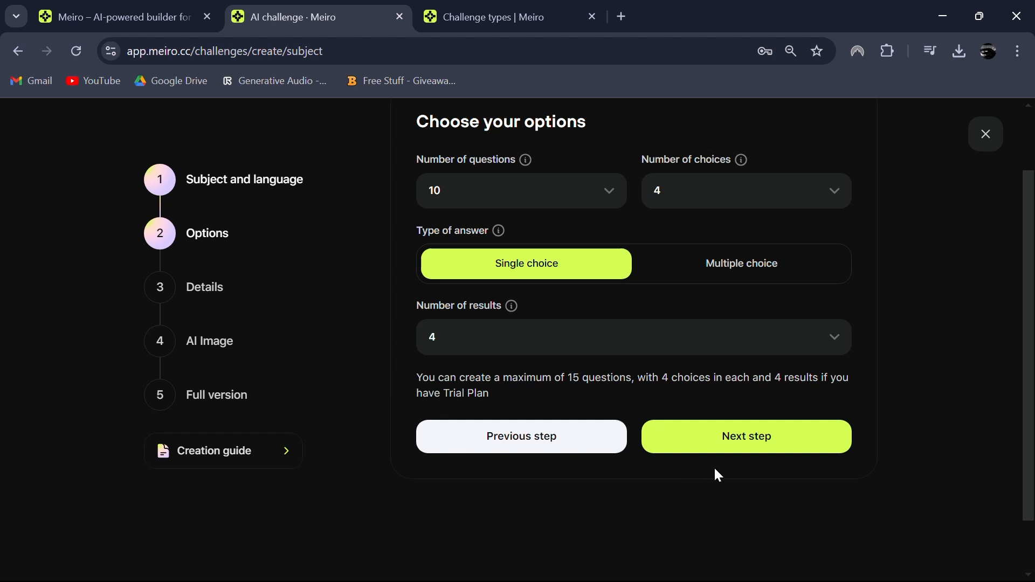
left_click(737, 452)
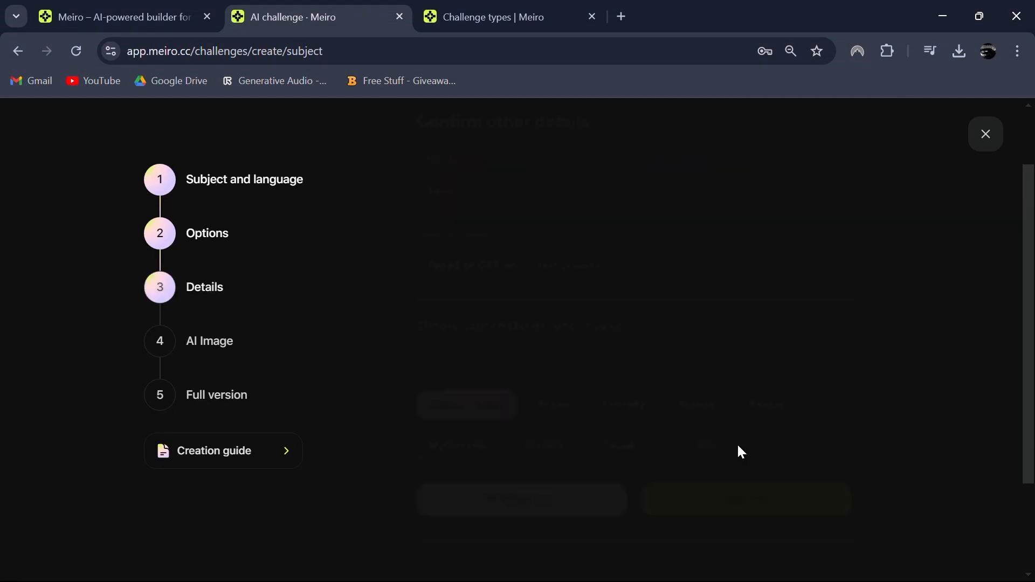
- Set the challenge difficulty to Medium
scroll(719, 422, "up", 1)
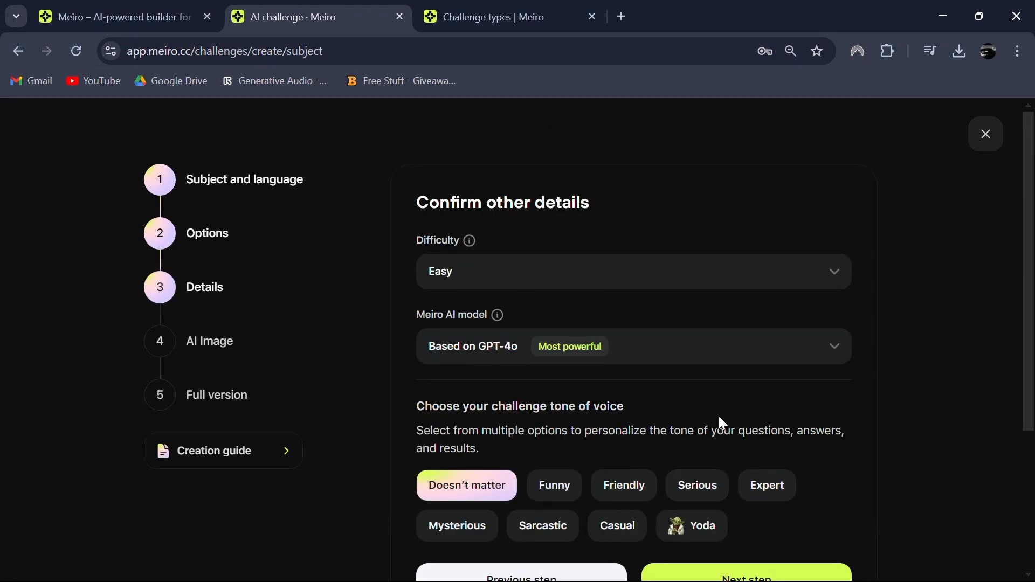
scroll(718, 416, "down", 1)
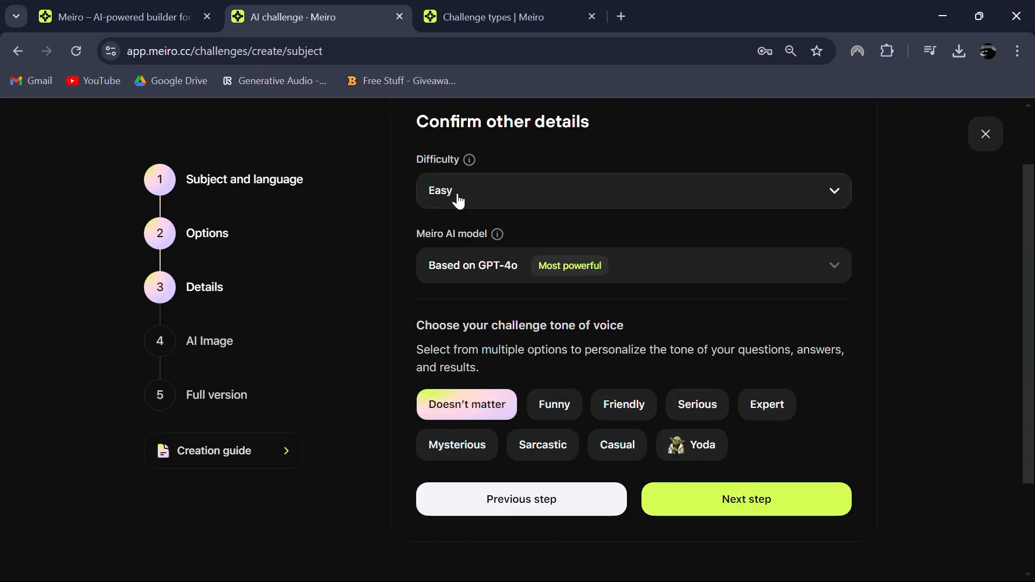
mouse_move(474, 167)
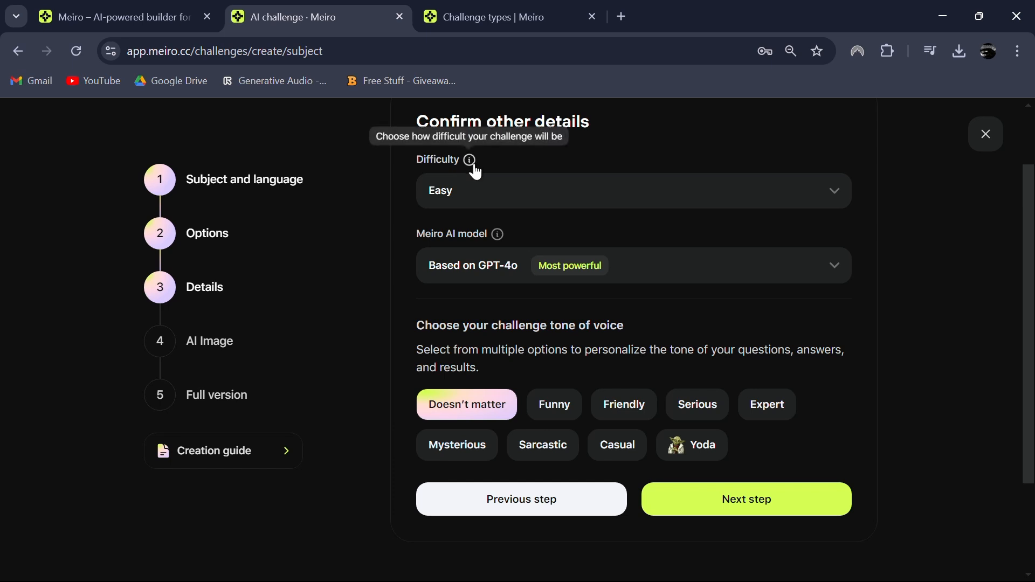
left_click(533, 204)
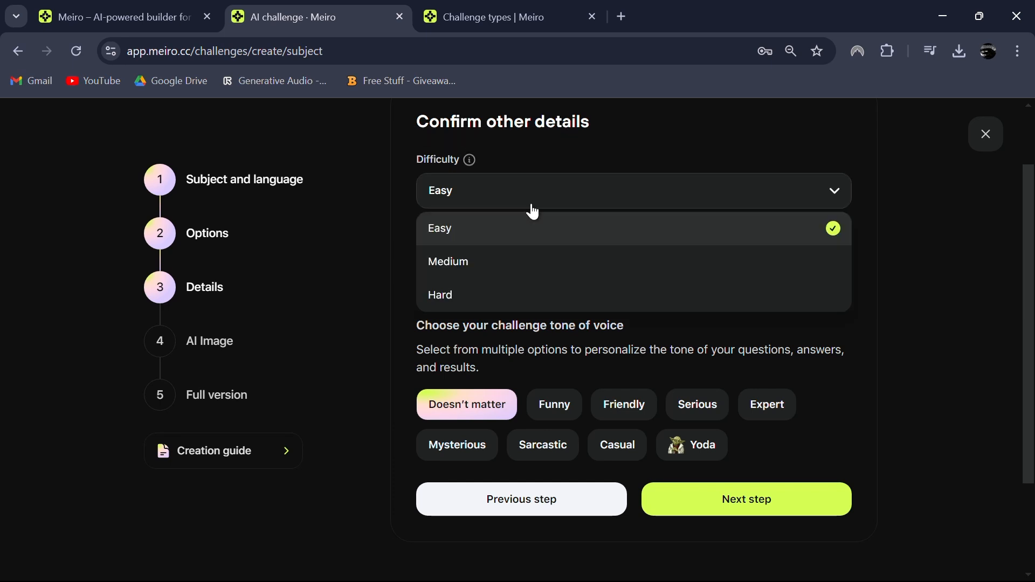
left_click(536, 264)
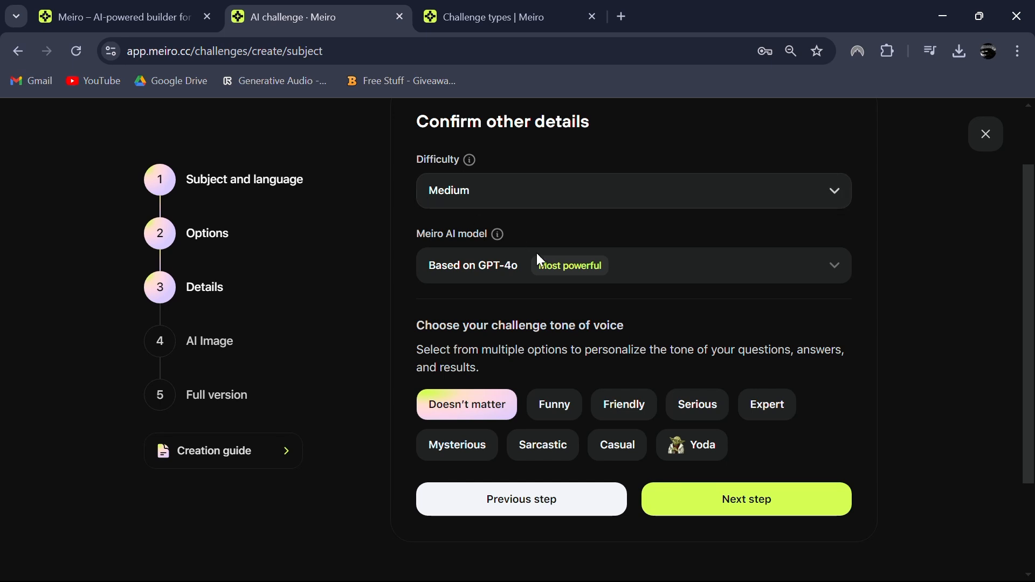
- Keep the GPT-4o model and the "Doesn't matter" tone of voice, and proceed to the AI image options
mouse_move(497, 238)
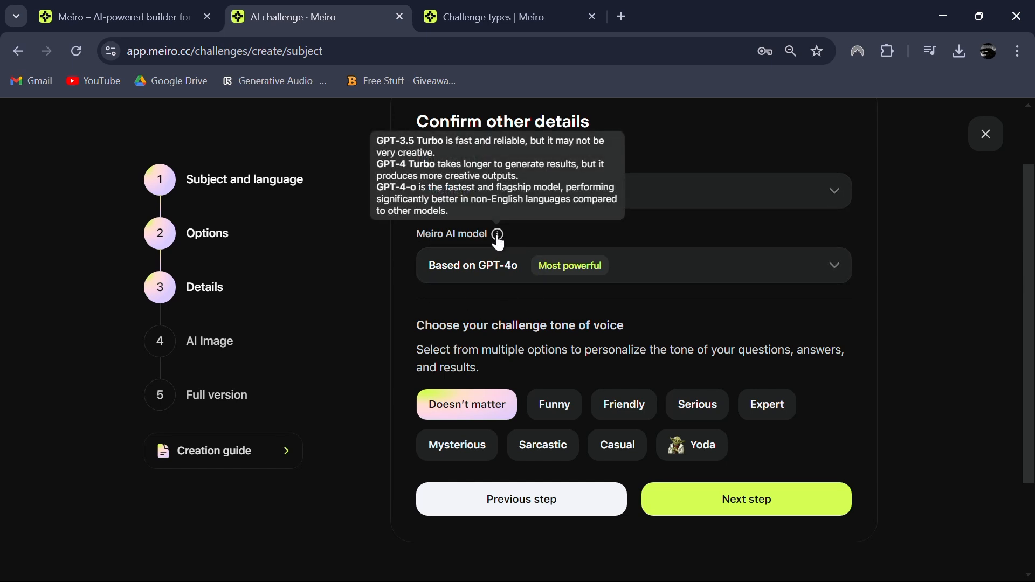
left_click(645, 267)
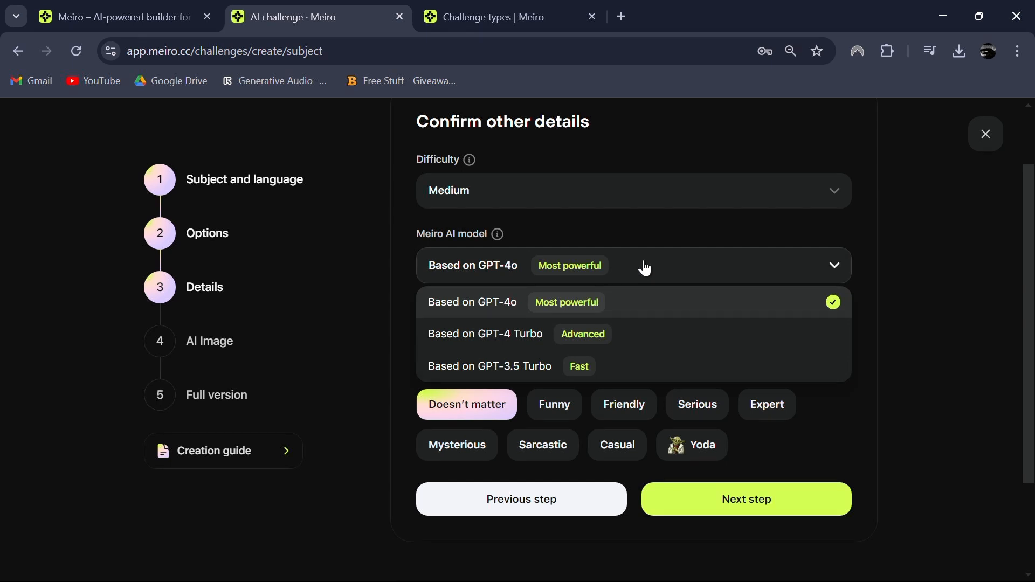
left_click(645, 268)
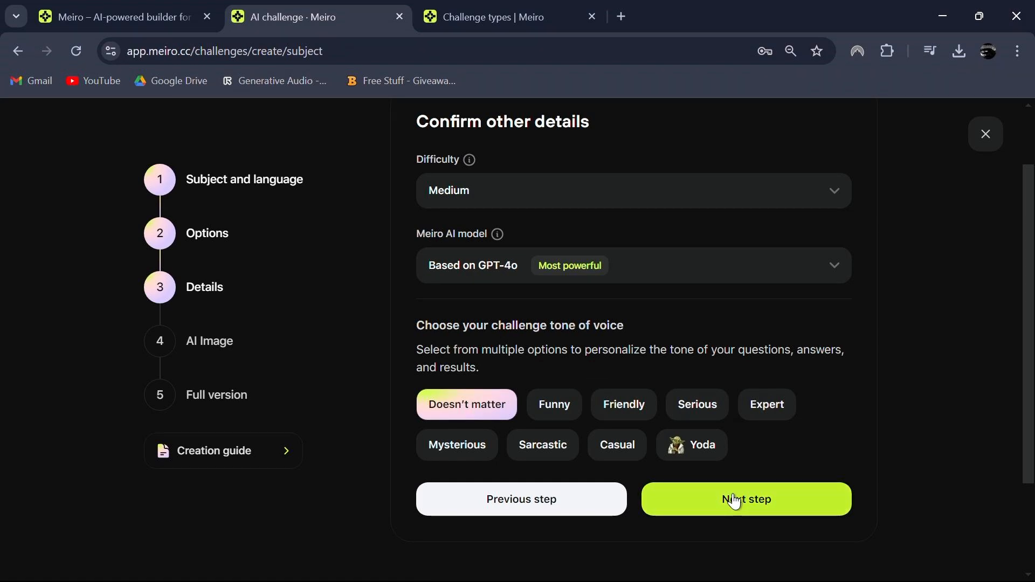
scroll(734, 501, "up", 1)
scroll(734, 501, "down", 1)
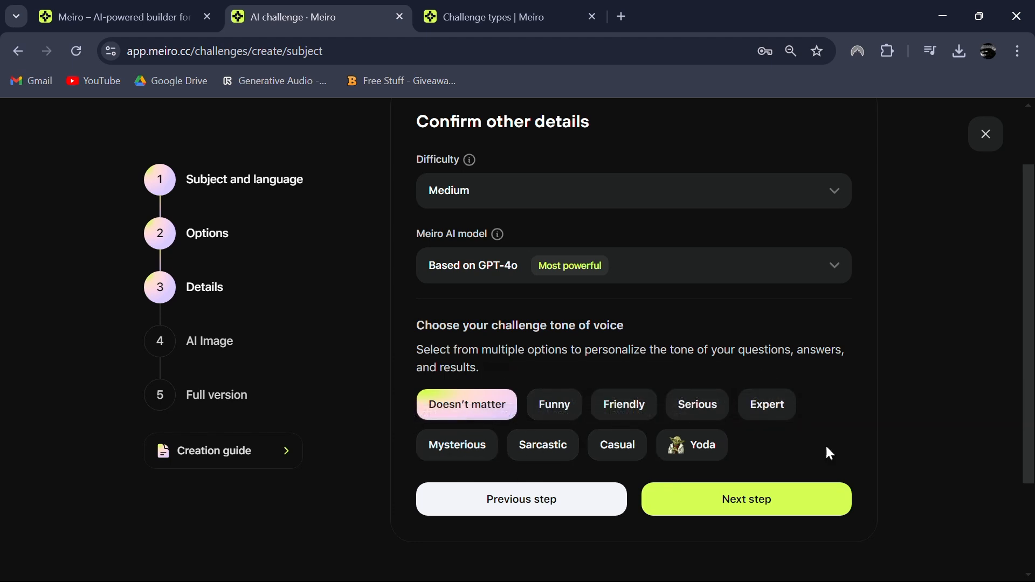
left_click(779, 507)
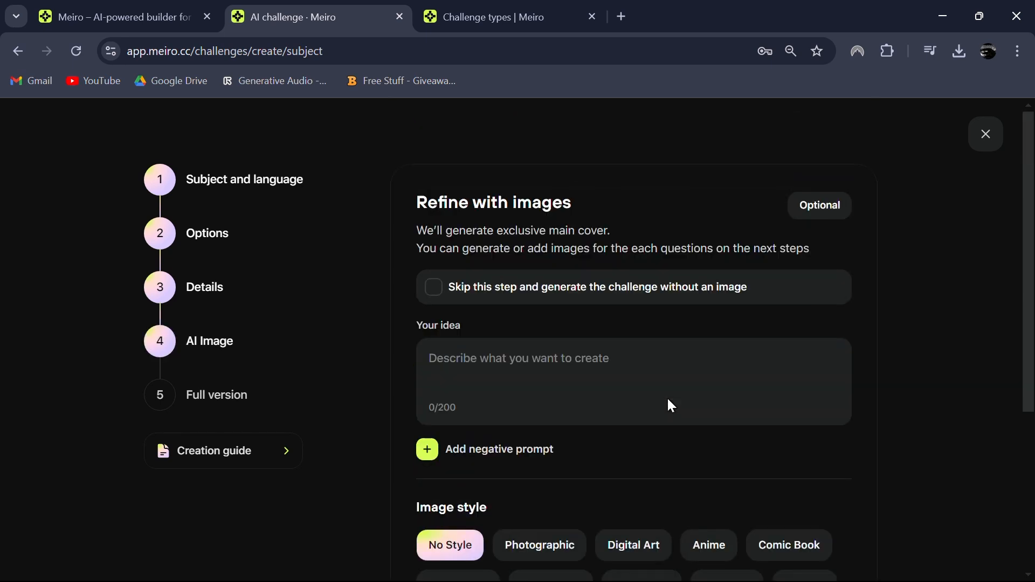
left_click_drag(422, 202, 593, 210)
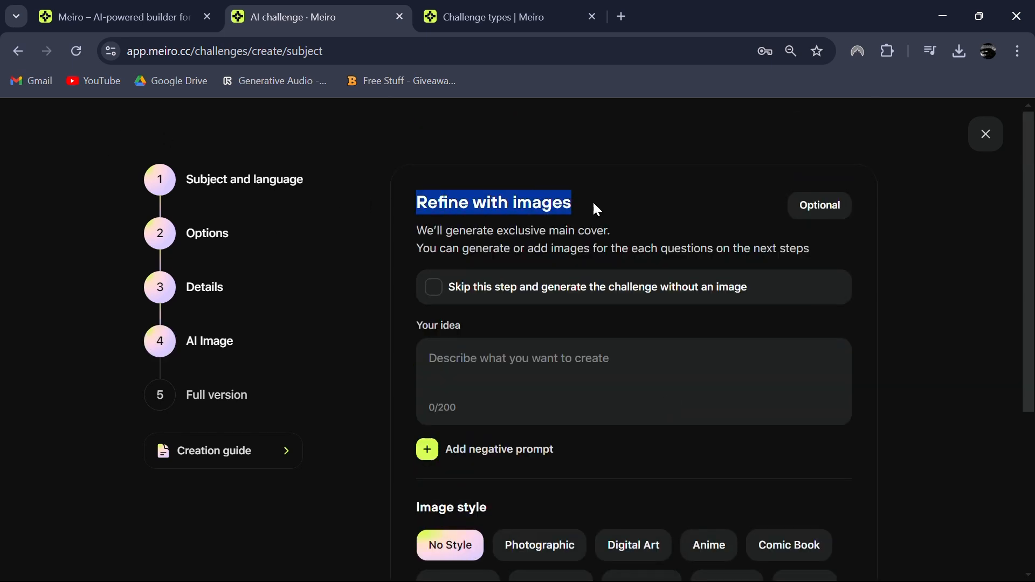
left_click(618, 210)
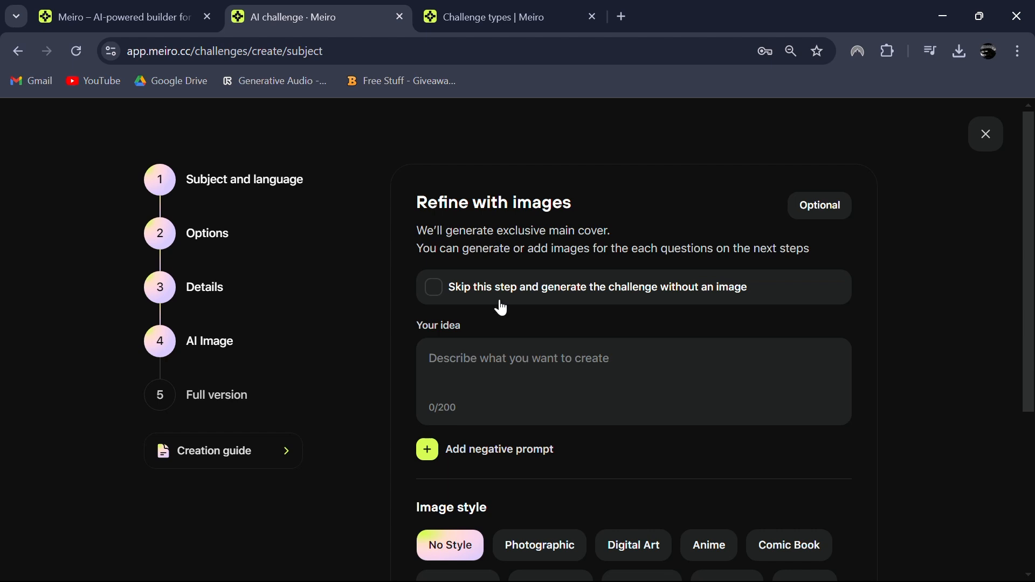
left_click(436, 294)
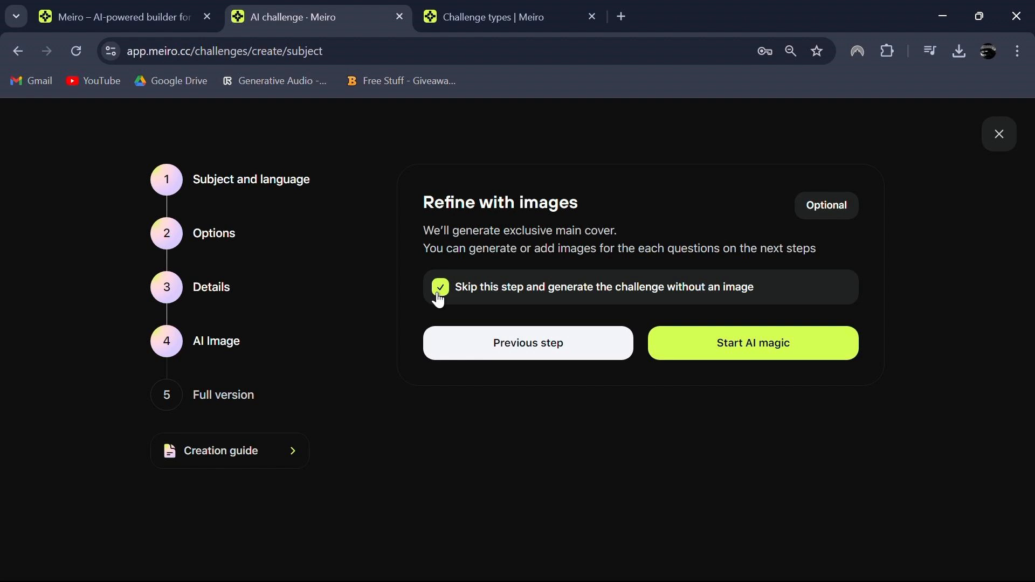
left_click(440, 291)
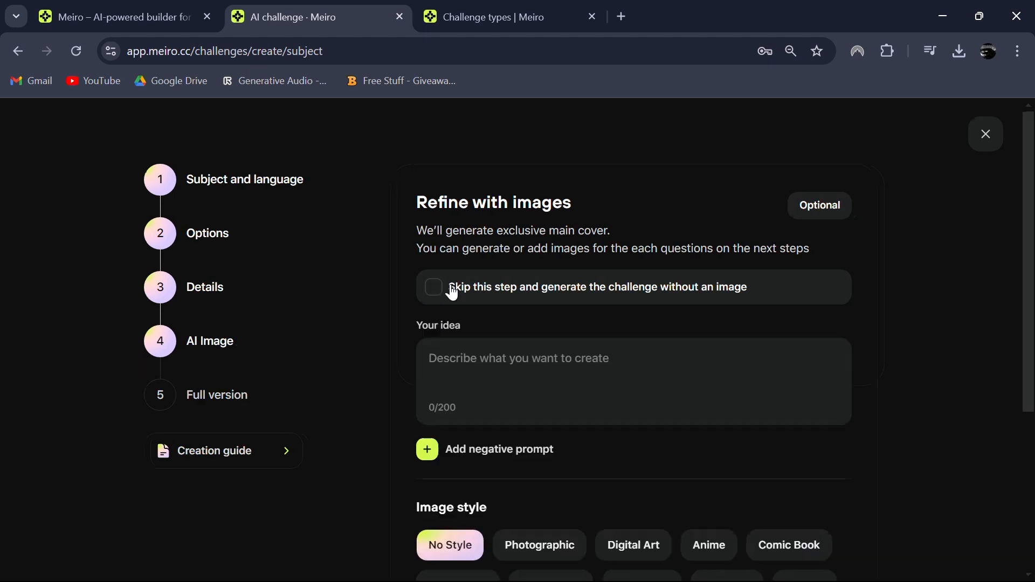
- Enter "London city" as the idea for the challenge's cover image
left_click(470, 357)
type("L")
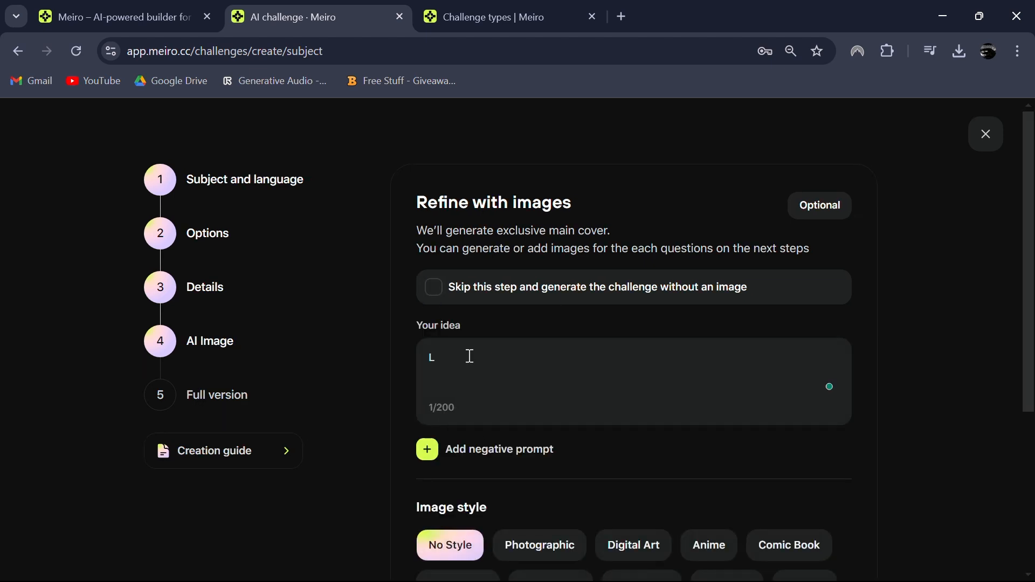
type("ondon city")
- Add a negative prompt to the cover image that excludes "cars"
scroll(470, 356, "down", 3)
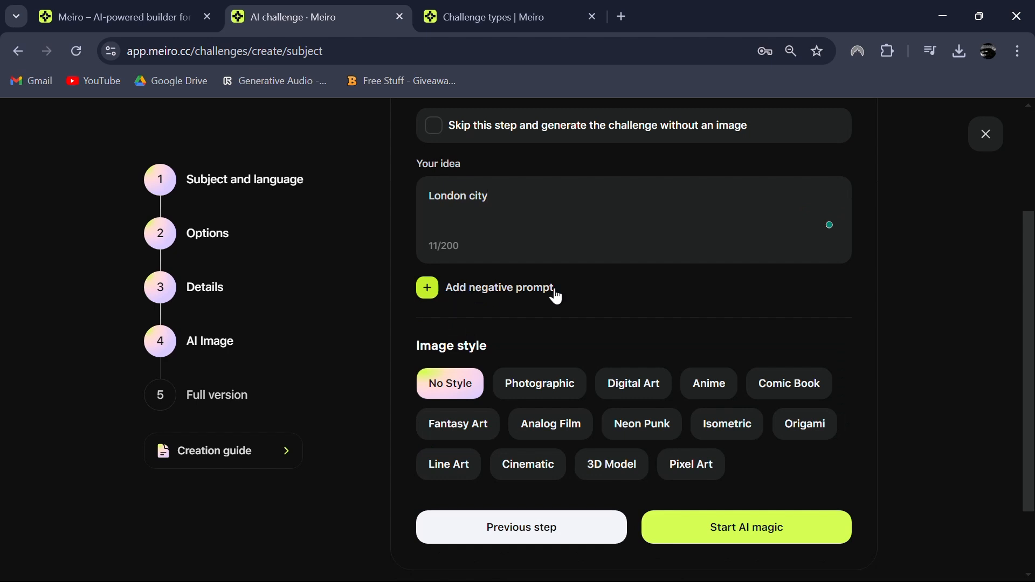
left_click(427, 288)
left_click(488, 331)
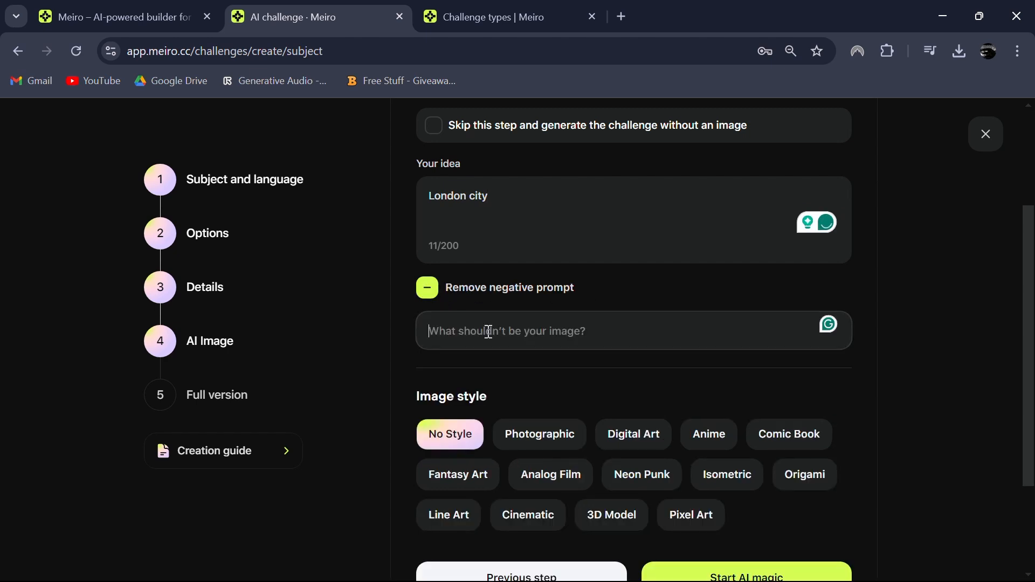
type("cr")
key("BackSpace")
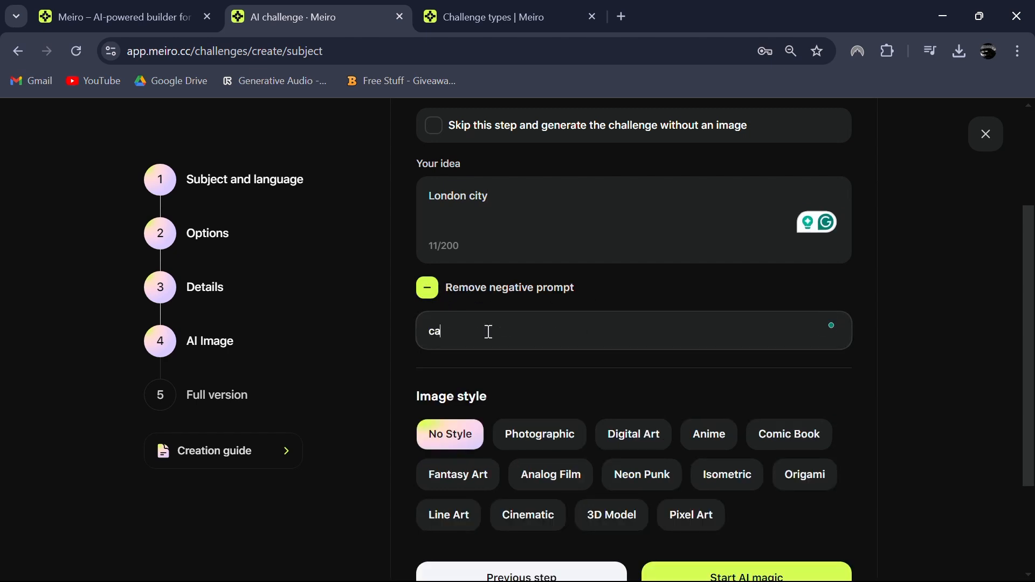
type("ars")
- Choose the Photographic image style for the cover and start the AI generation of the challenge
scroll(489, 332, "down", 3)
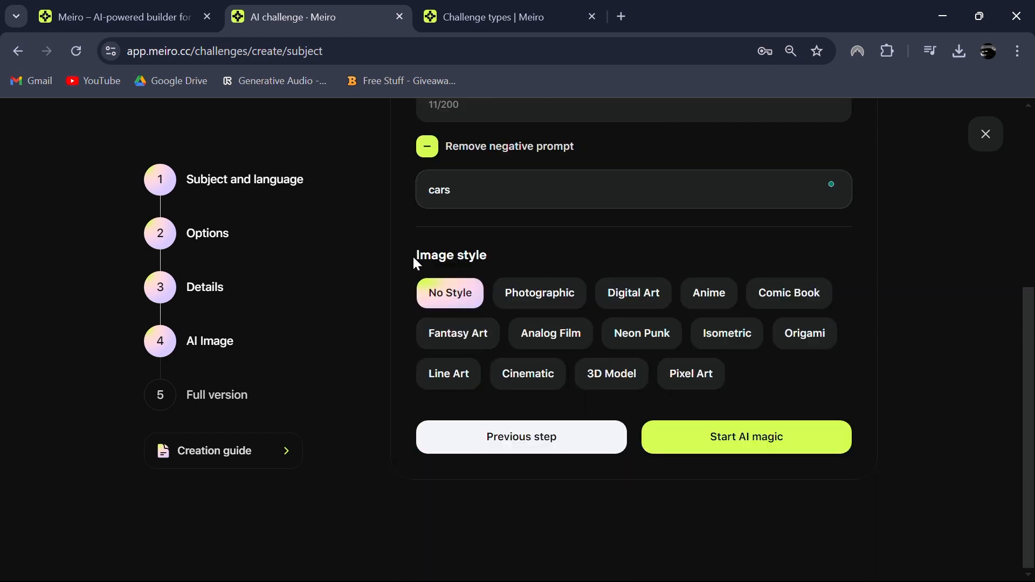
left_click_drag(412, 255, 581, 251)
left_click(581, 250)
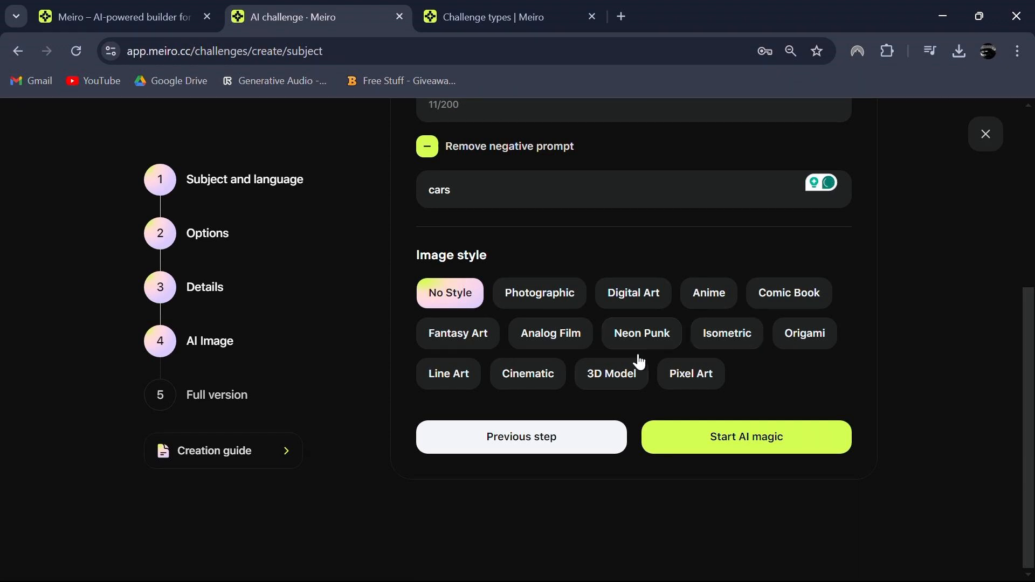
left_click(553, 304)
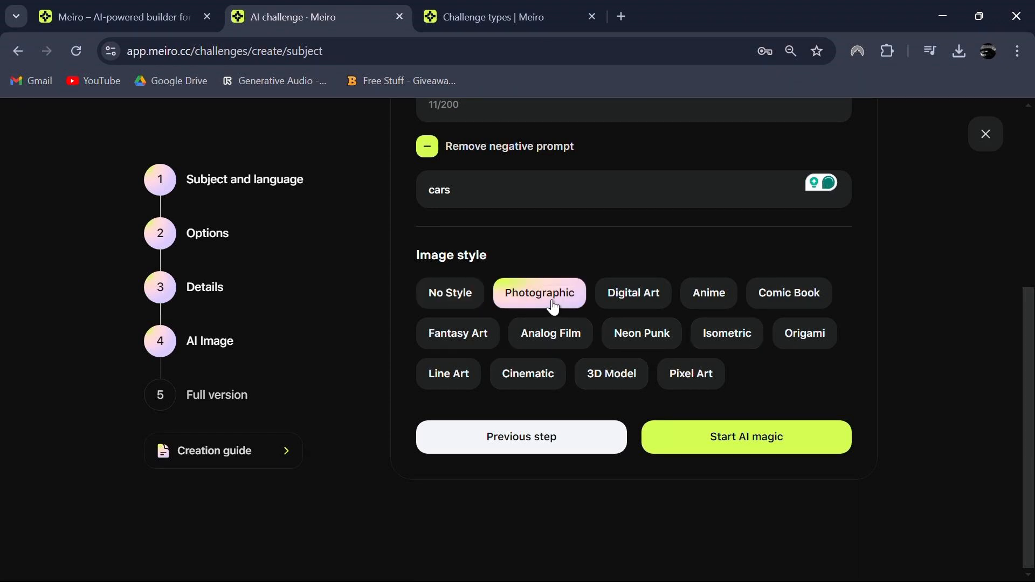
left_click(749, 450)
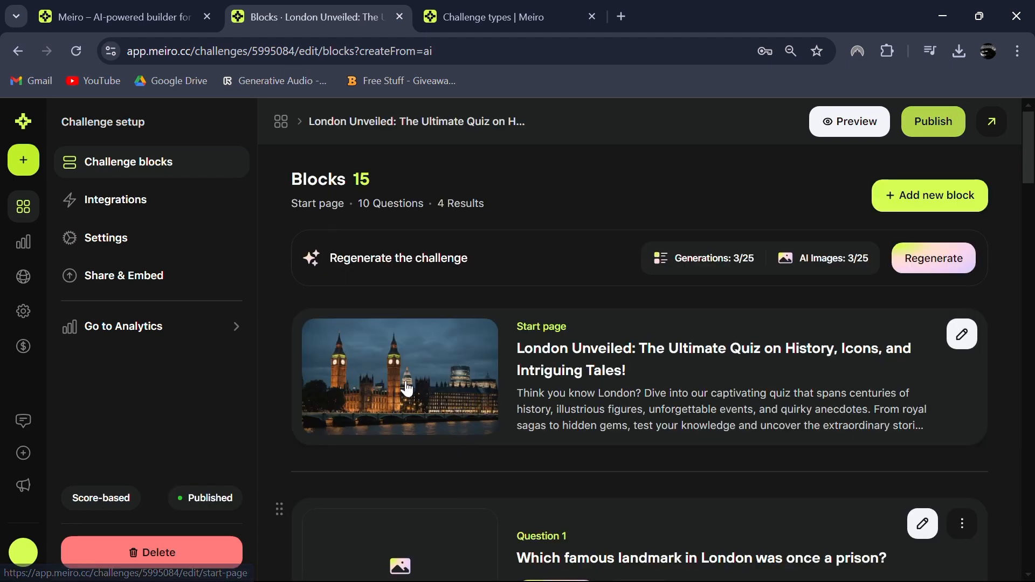
- Review the generated question and result blocks, and look through the questions in the all-blocks challenge preview
scroll(388, 438, "down", 2)
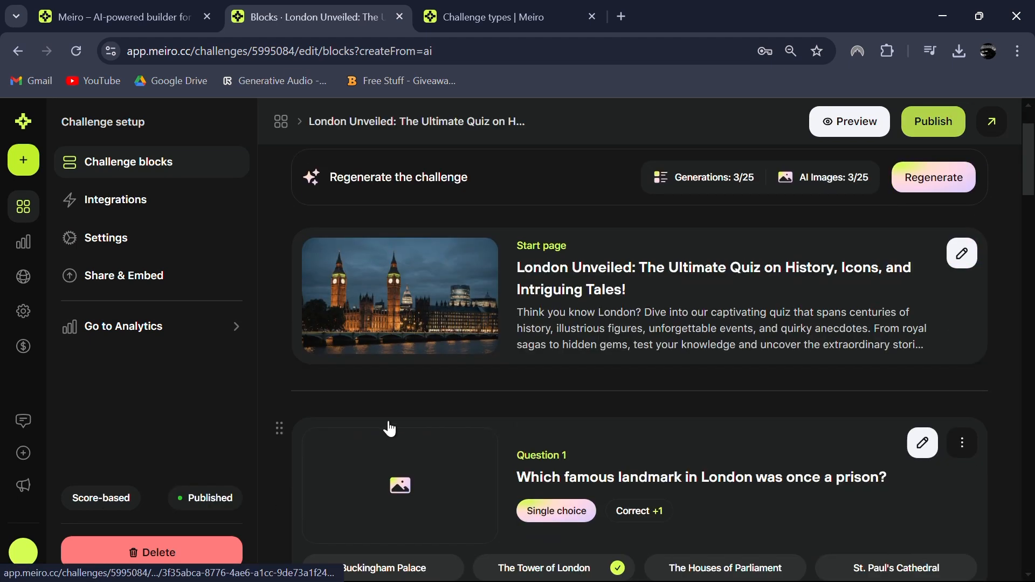
scroll(406, 377, "down", 10)
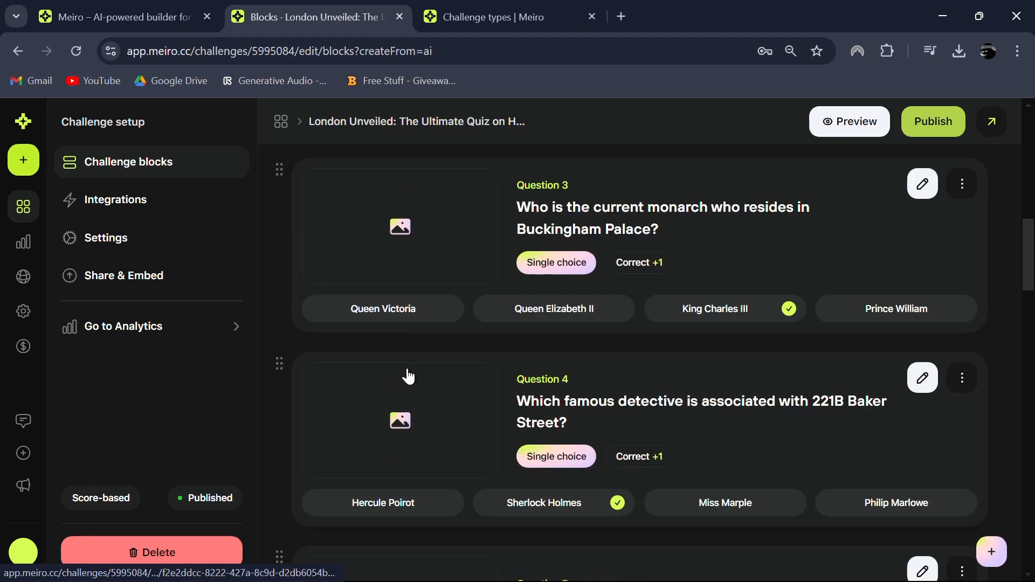
scroll(408, 377, "down", 20)
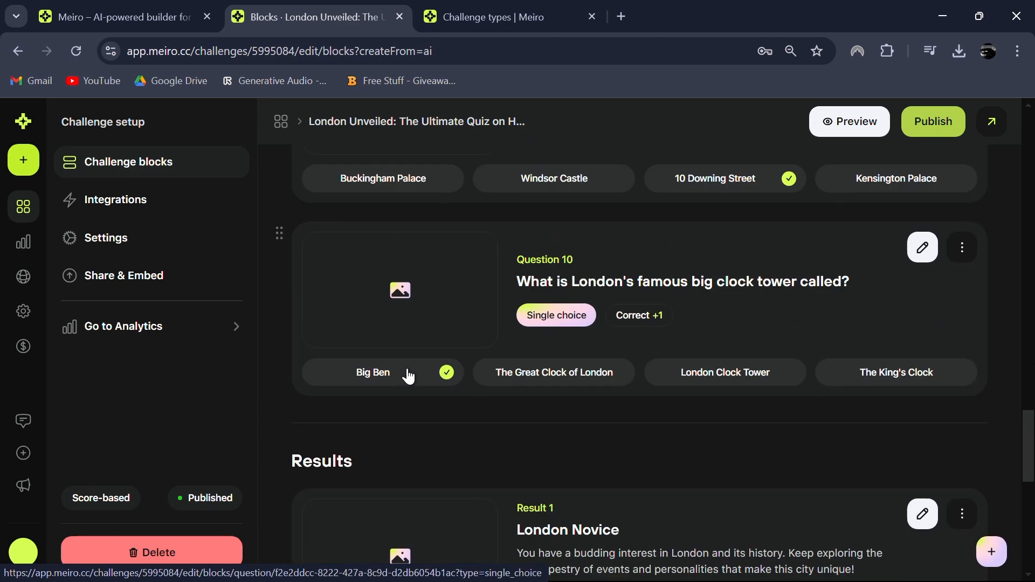
scroll(406, 372, "up", 6)
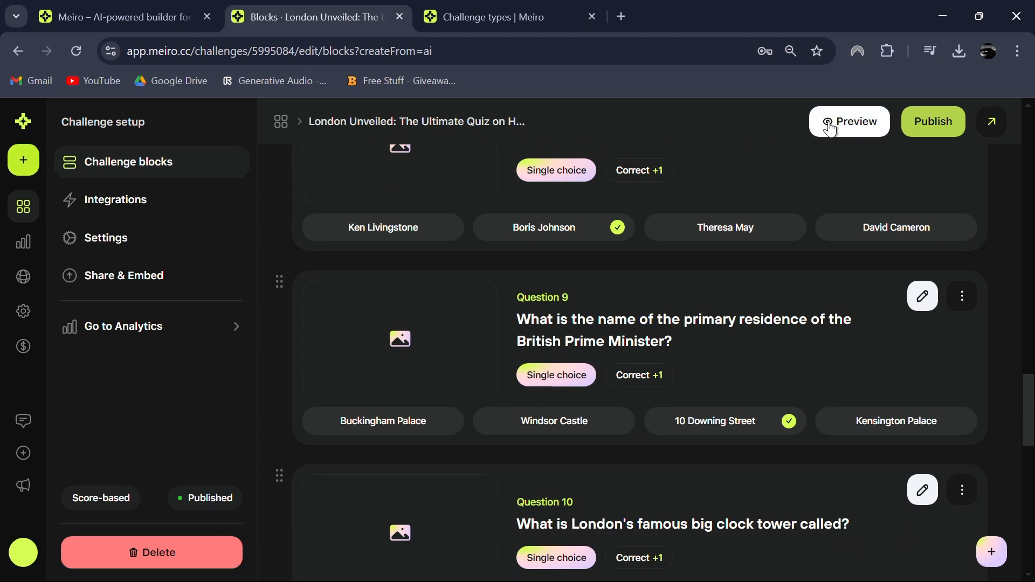
left_click(830, 126)
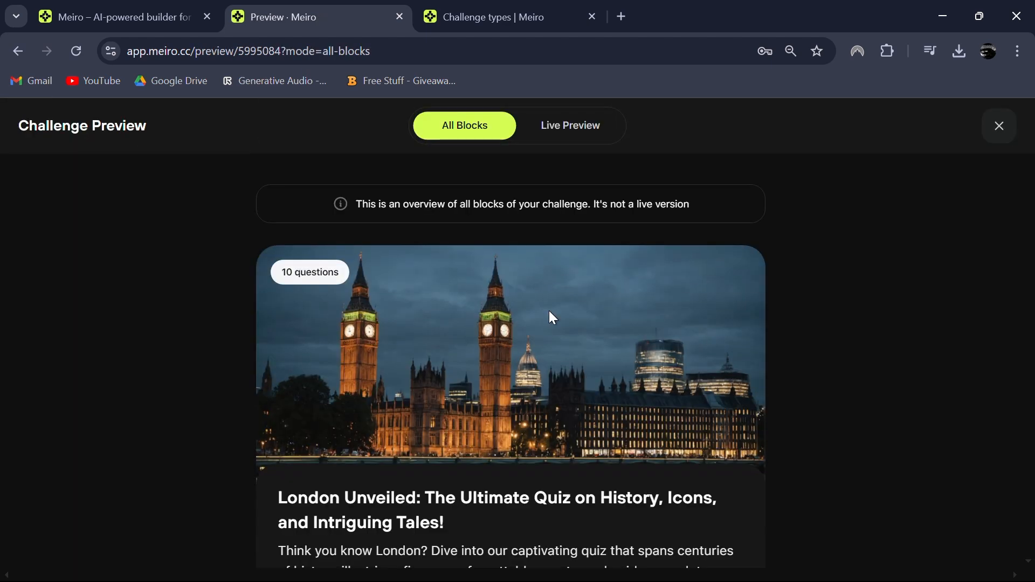
scroll(548, 311, "down", 15)
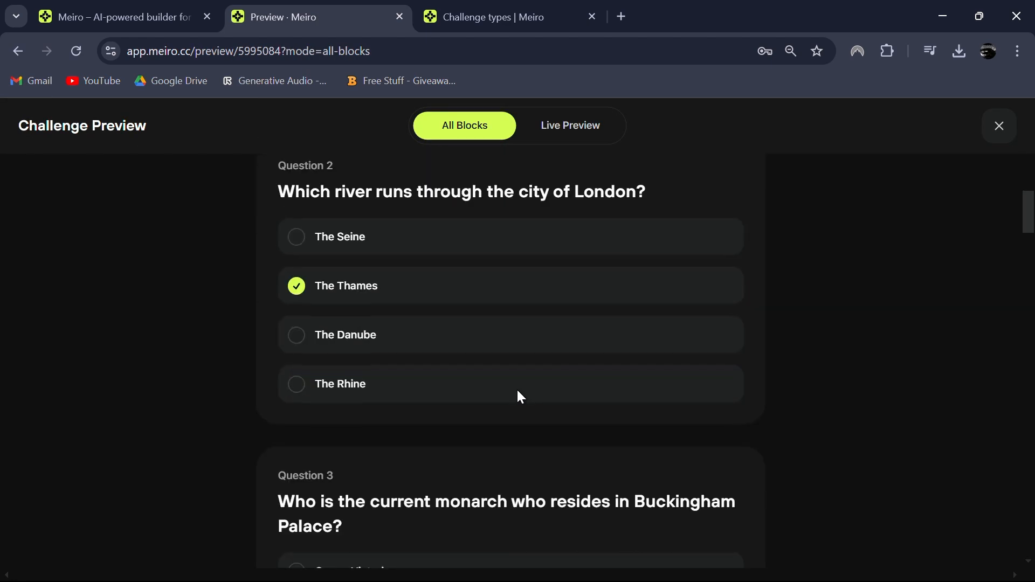
scroll(520, 397, "down", 20)
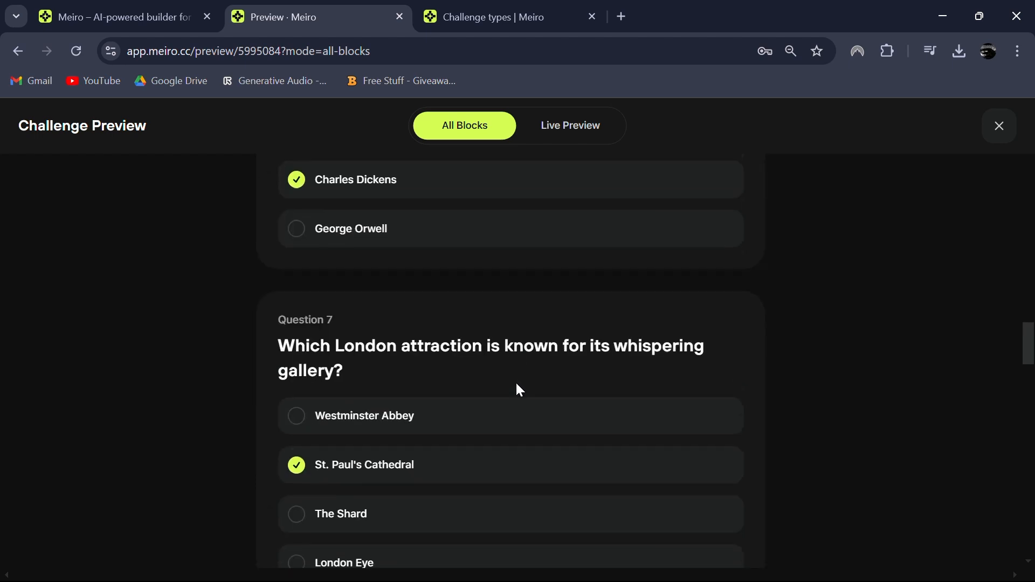
- Look through the remaining questions and the result blocks with their scores and titles in the all-blocks challenge preview
scroll(518, 389, "down", 20)
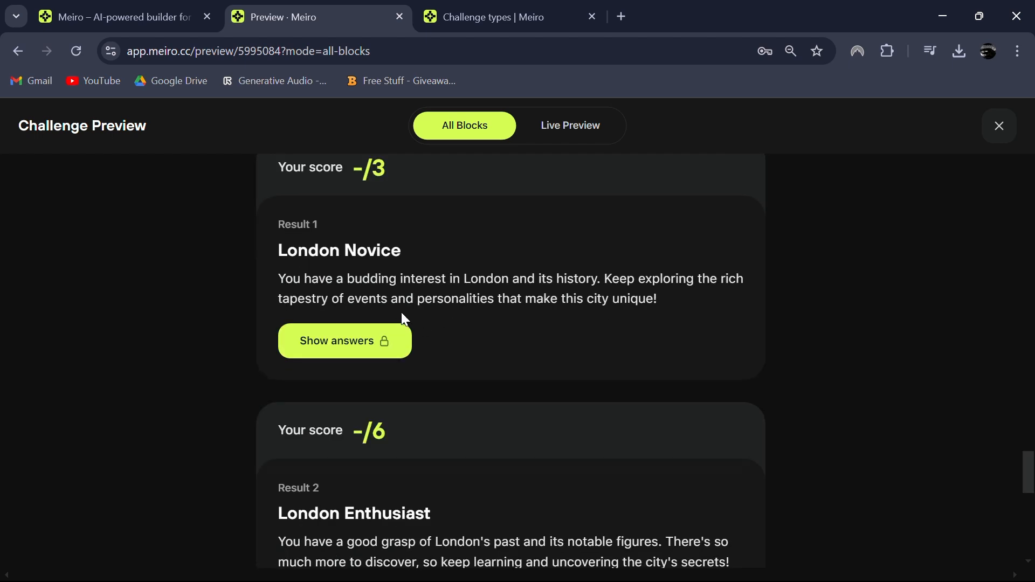
left_click_drag(343, 254, 422, 245)
scroll(425, 259, "down", 6)
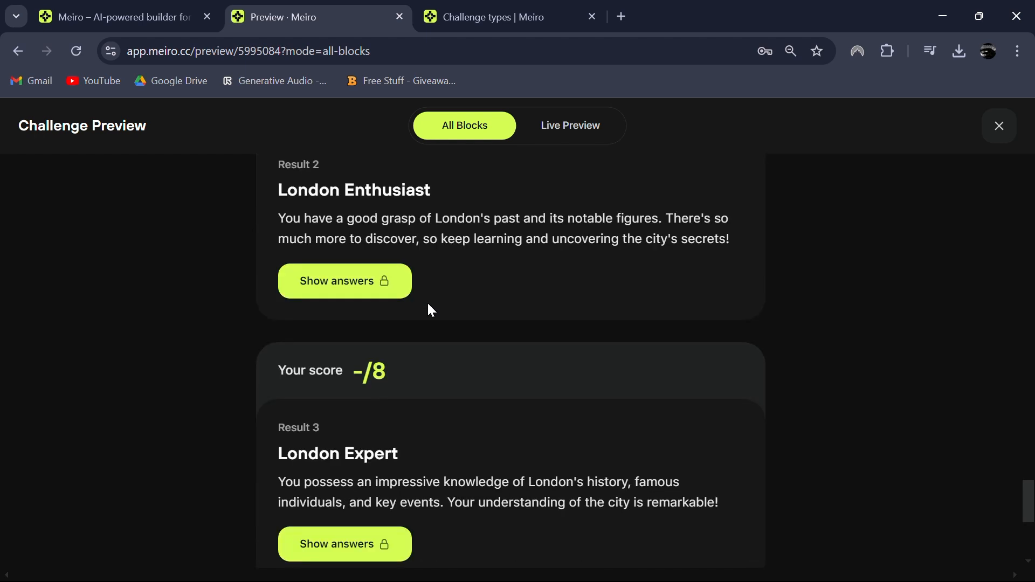
scroll(323, 399, "down", 3)
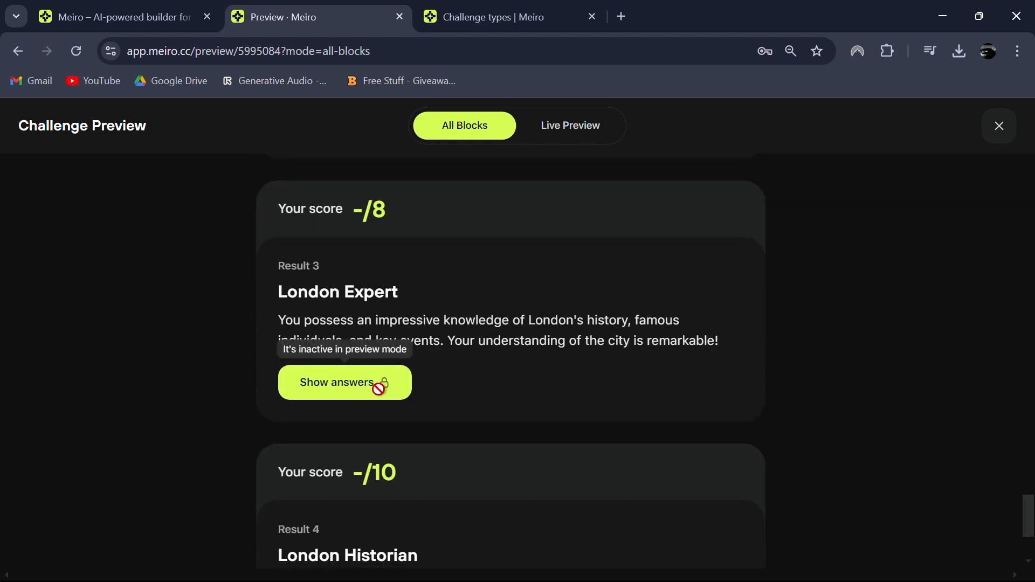
scroll(379, 387, "down", 3)
left_click_drag(358, 301, 426, 310)
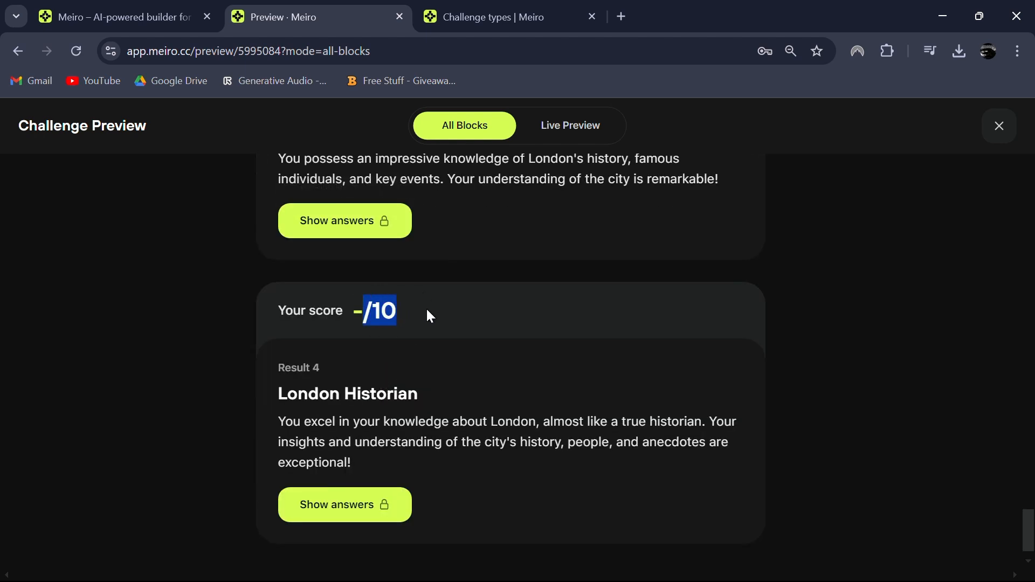
double_click(388, 394)
left_click(503, 335)
scroll(501, 332, "up", 4)
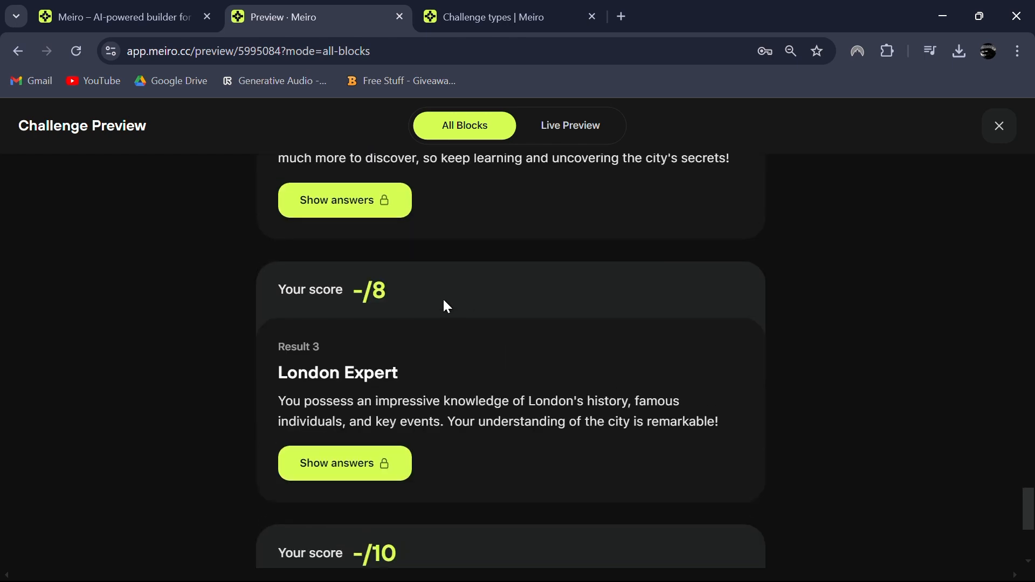
triple_click(429, 373)
left_click(514, 331)
scroll(516, 332, "up", 10)
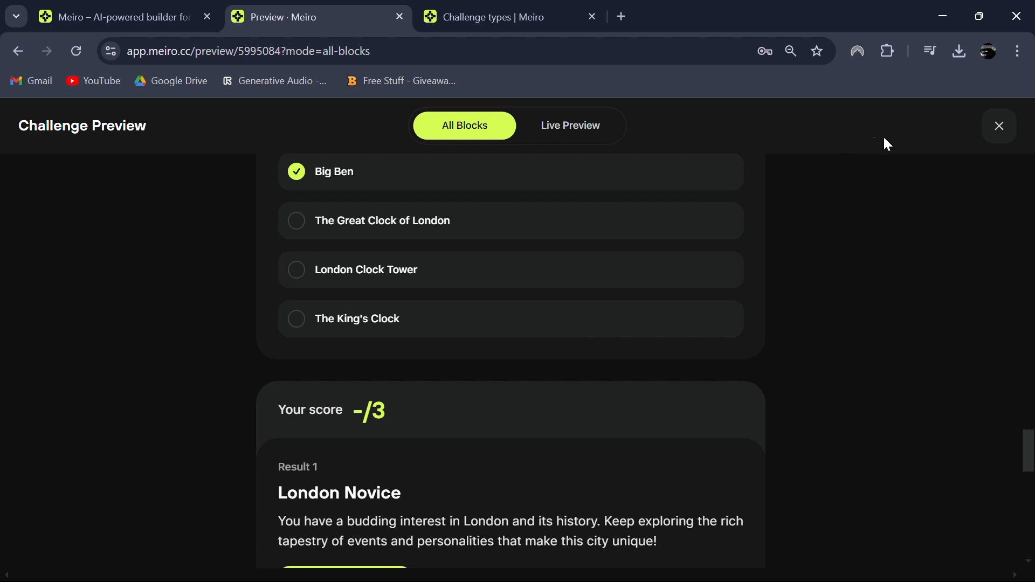
- Close the preview, add a lead form block with name and email fields to the challenge, and return to the block list
left_click(989, 136)
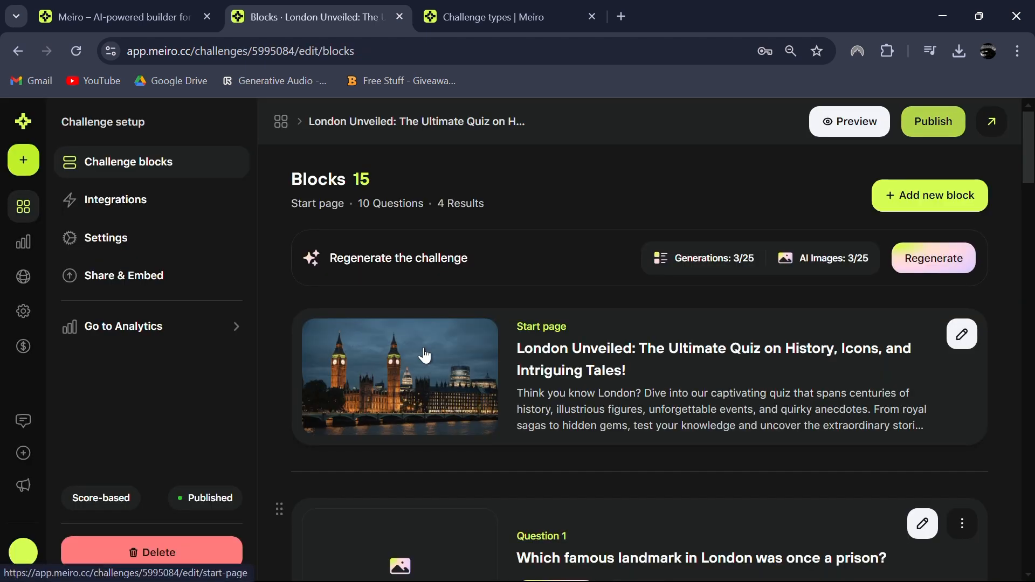
left_click(916, 213)
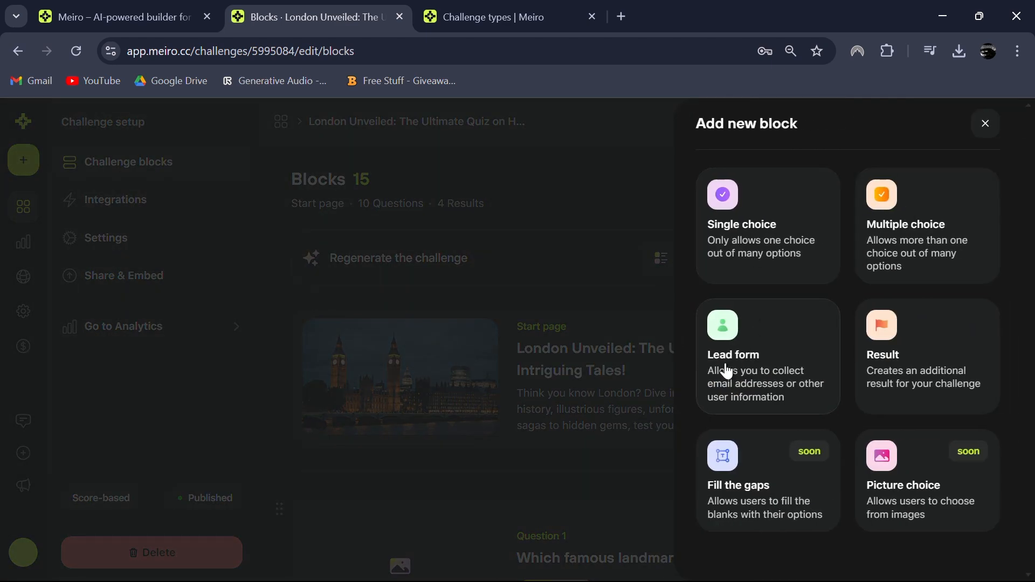
left_click(726, 370)
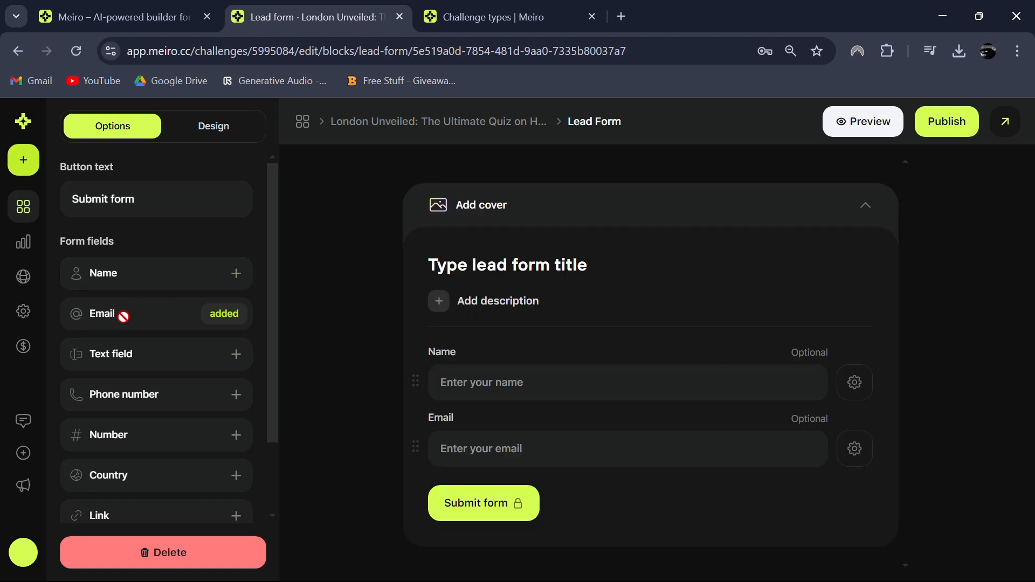
scroll(123, 407, "down", 2)
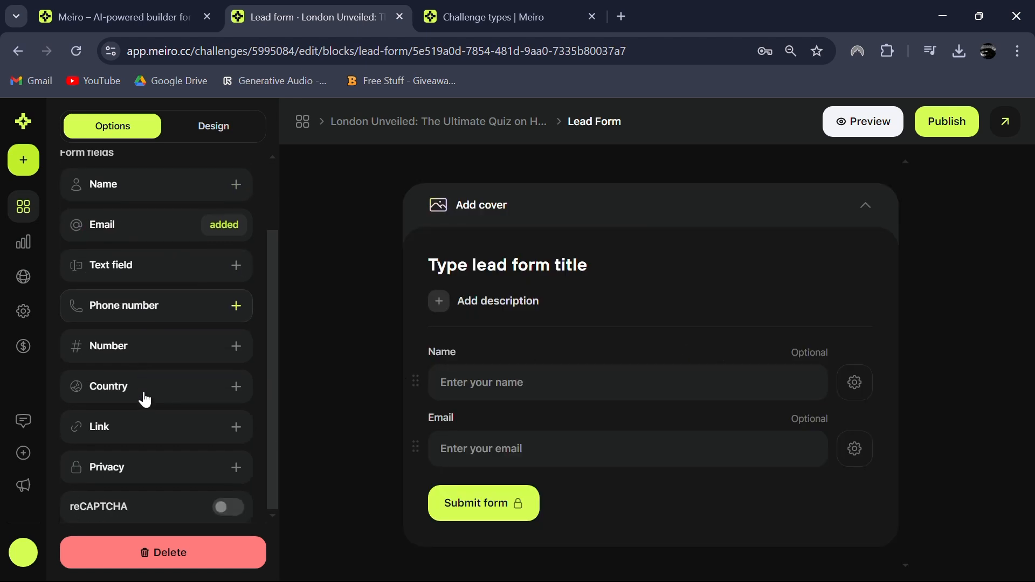
scroll(143, 397, "up", 2)
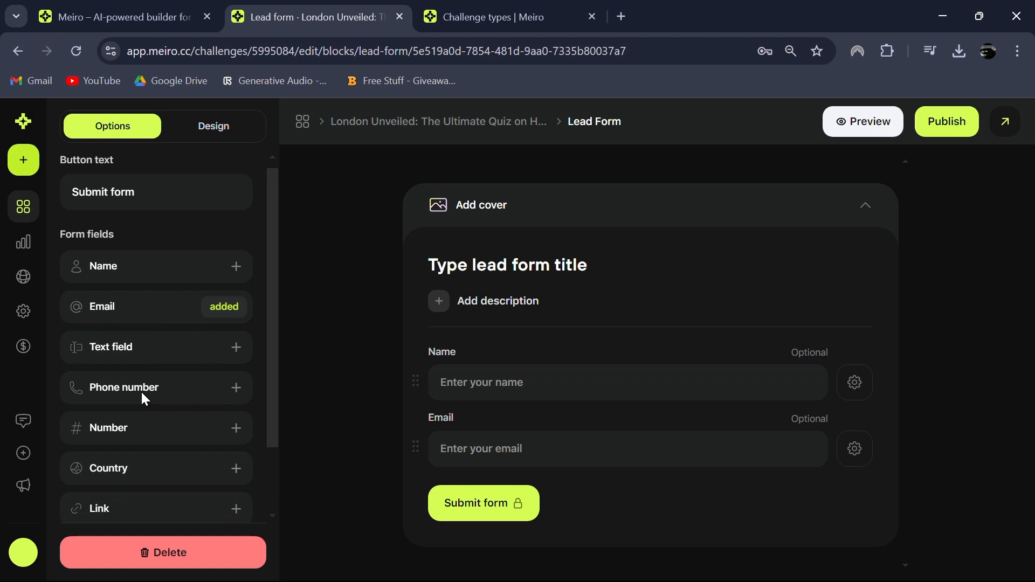
left_click(457, 423)
left_click(20, 59)
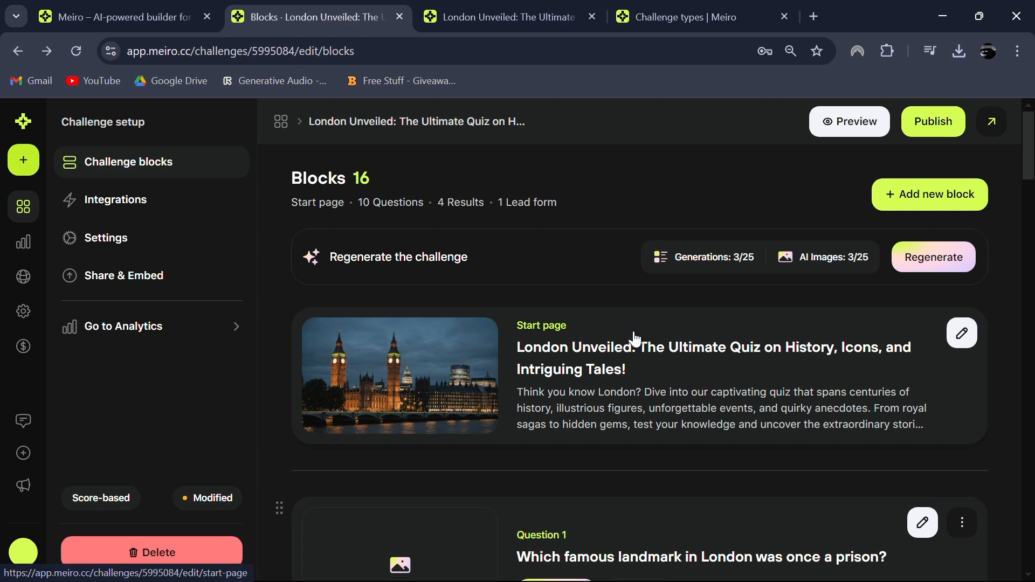
- Examine the challenge's block list to see where the lead form block sits between the questions and the results
scroll(635, 339, "down", 20)
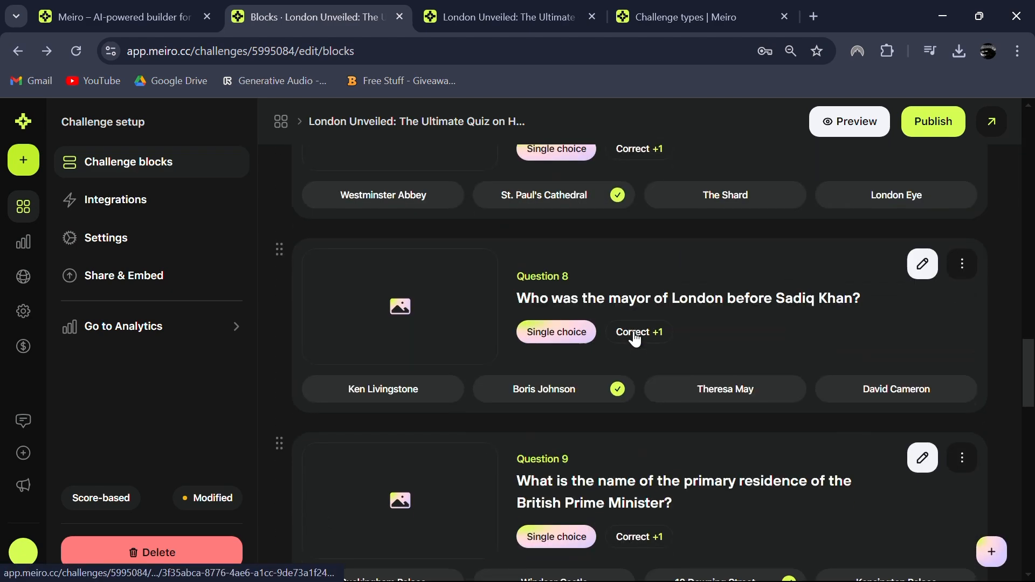
scroll(635, 339, "down", 10)
scroll(633, 340, "up", 2)
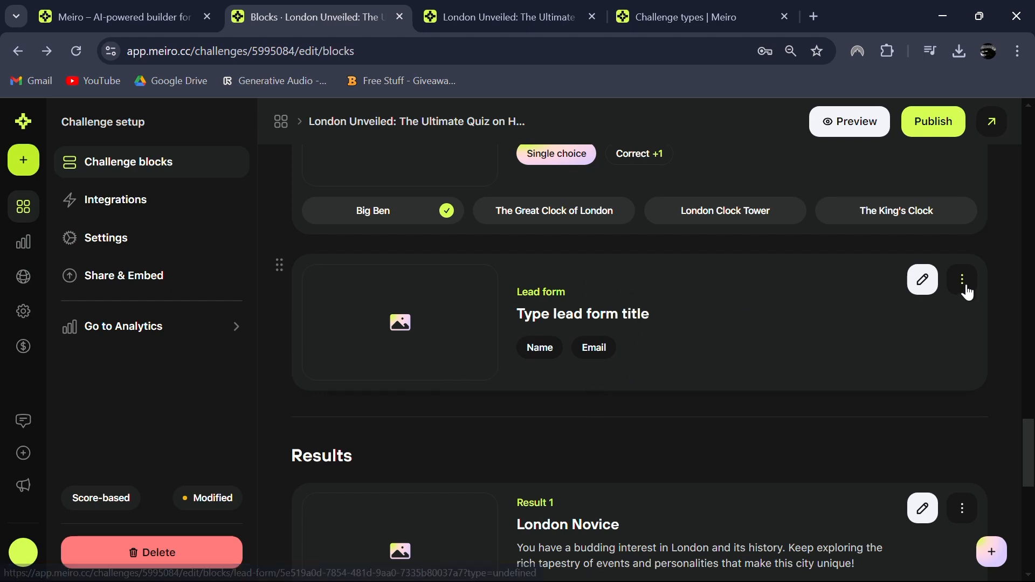
scroll(960, 299, "up", 3)
scroll(958, 304, "up", 15)
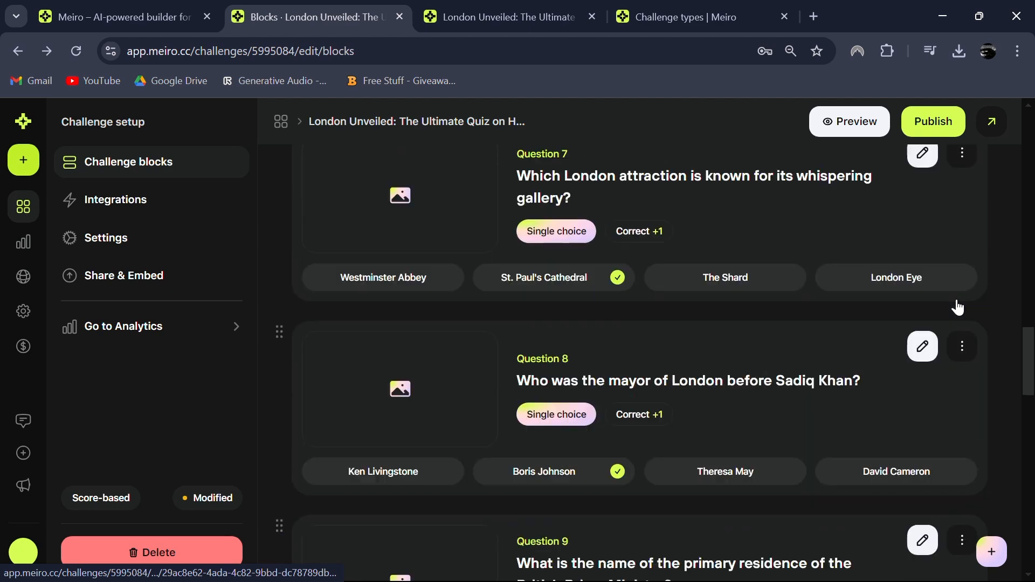
scroll(639, 364, "up", 20)
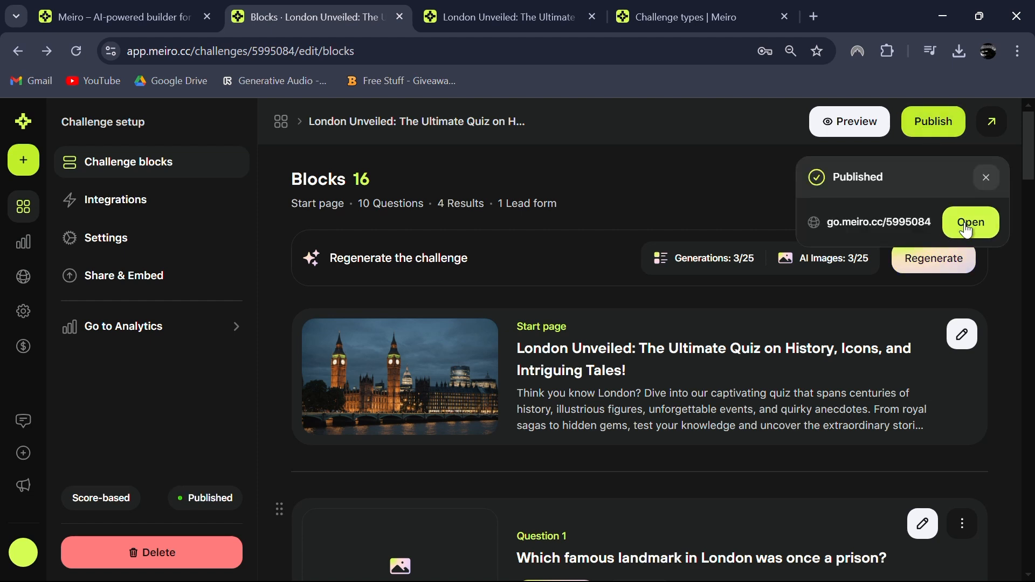
- Open the published challenge at its public link, start the quiz and answer the landmark question with The Tower of London
left_click(894, 223)
scroll(321, 453, "down", 3)
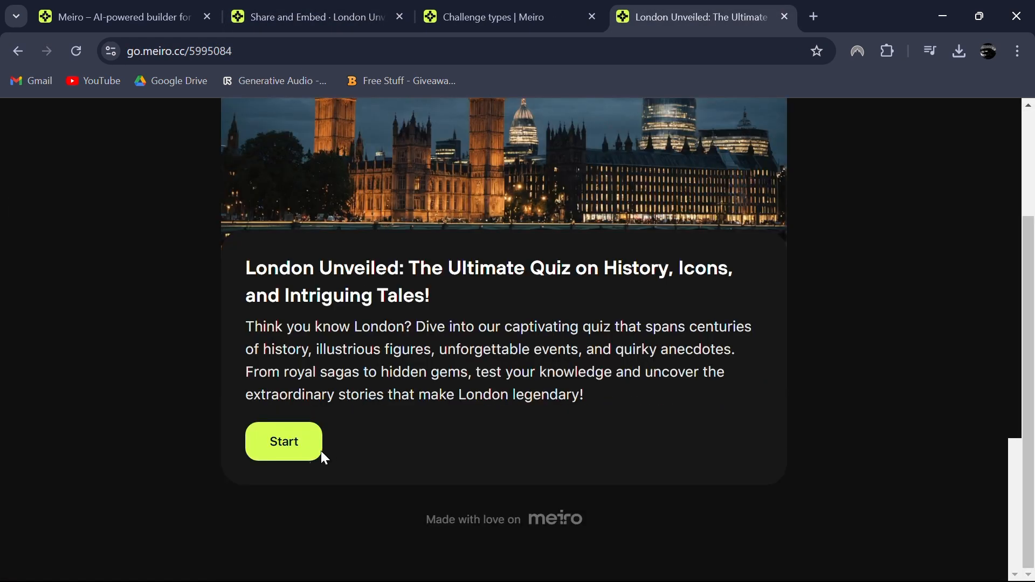
left_click(282, 449)
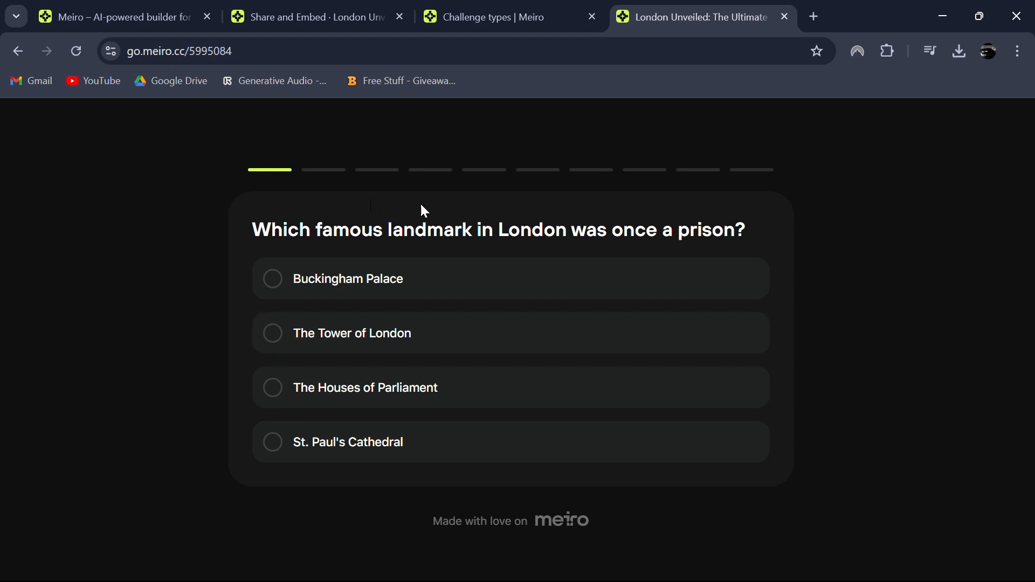
left_click_drag(271, 231, 744, 231)
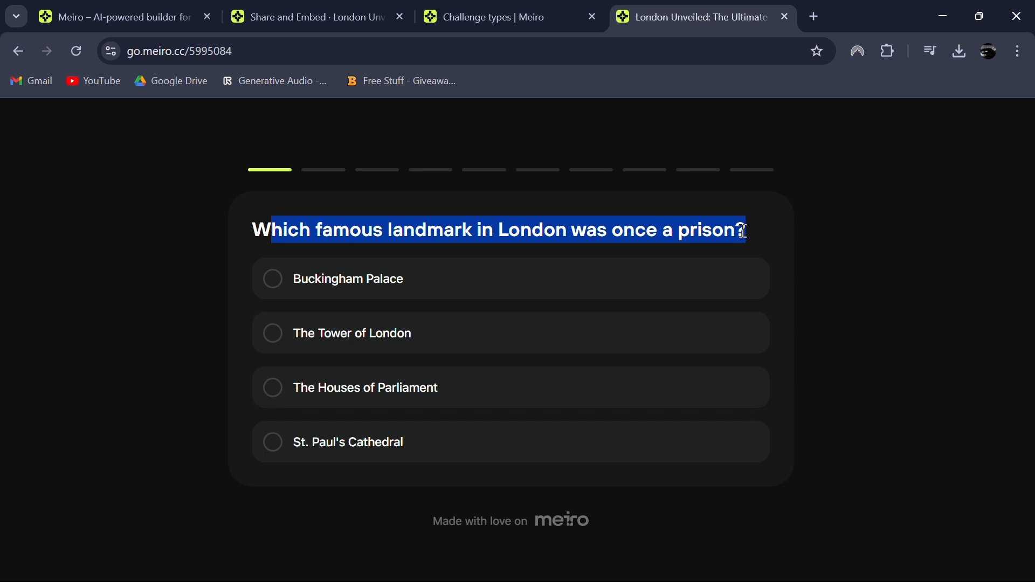
left_click(839, 290)
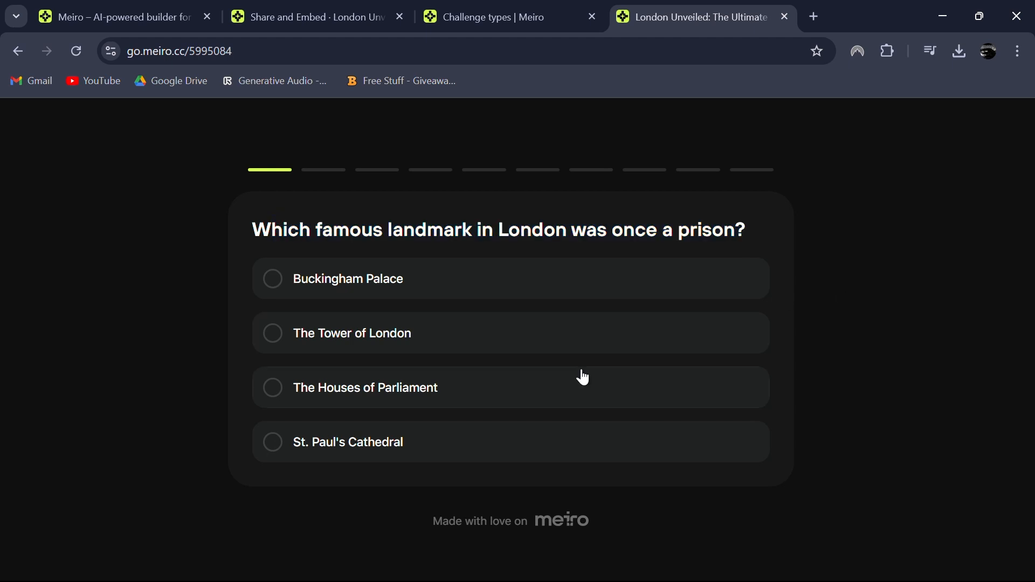
left_click(543, 340)
left_click(284, 495)
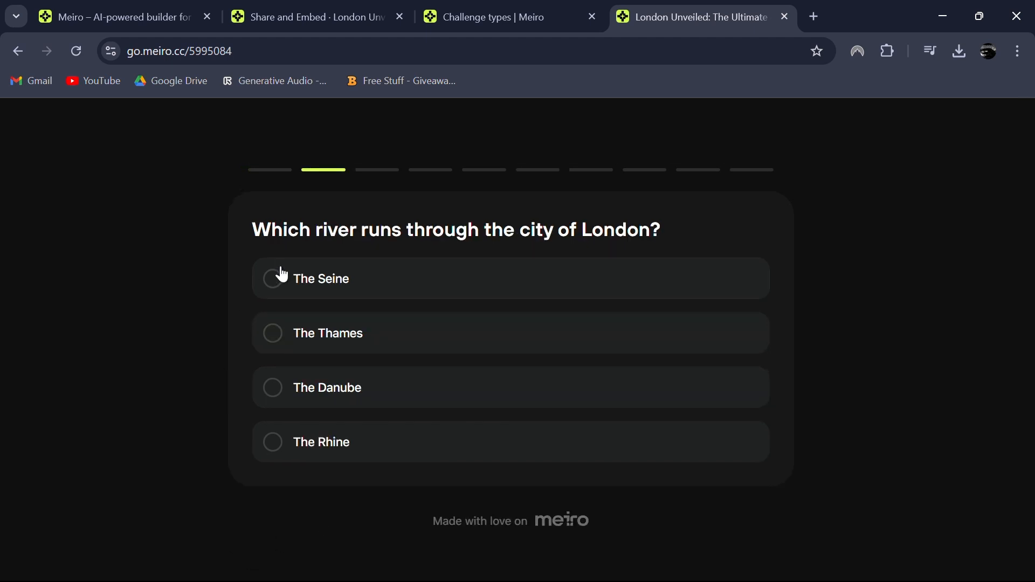
- Answer the river question with The Thames and the Buckingham Palace monarch question with Queen Elizabeth II
left_click_drag(254, 230, 669, 224)
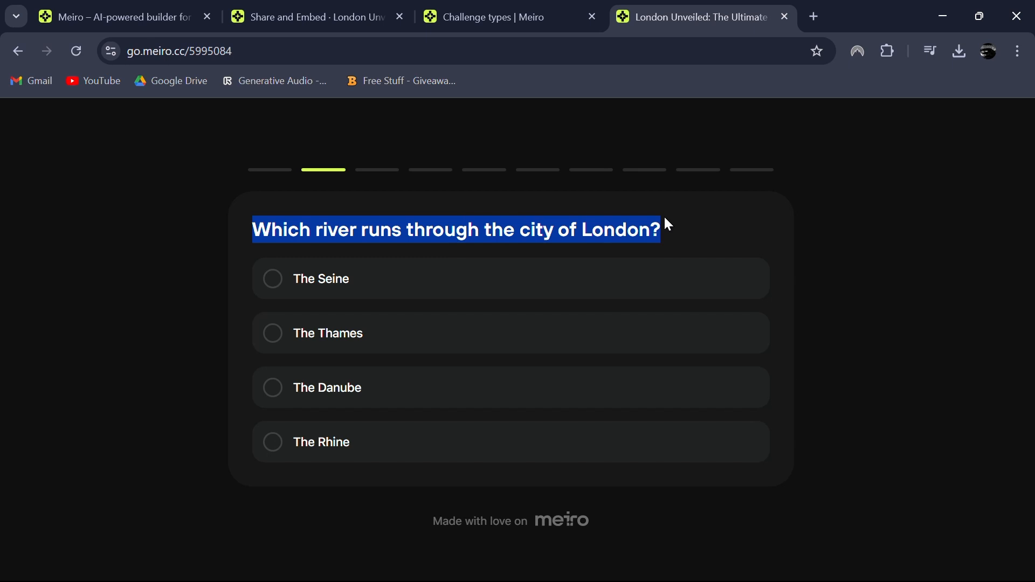
left_click(743, 226)
left_click(413, 342)
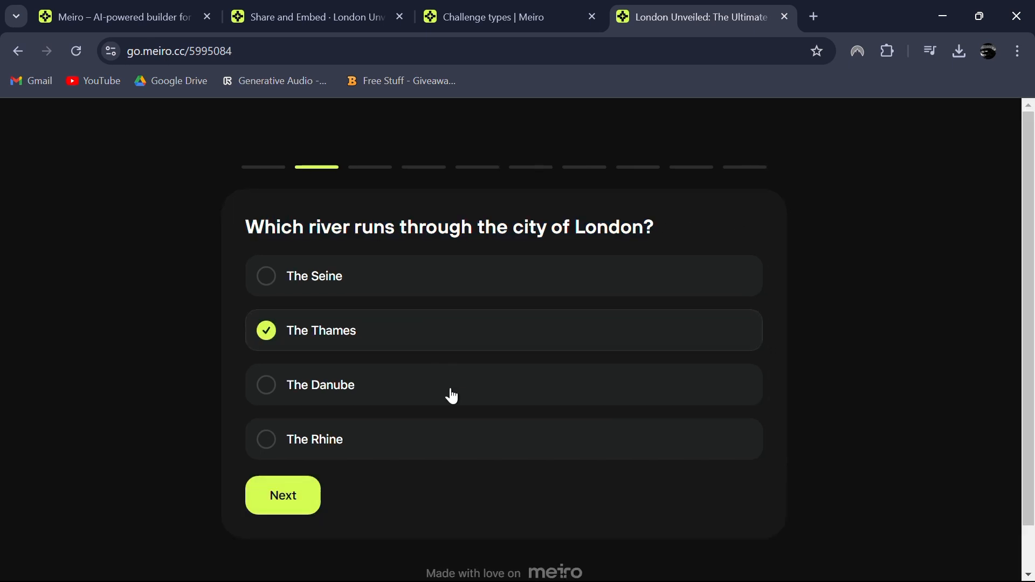
left_click(289, 499)
left_click_drag(321, 261, 231, 199)
left_click(726, 262)
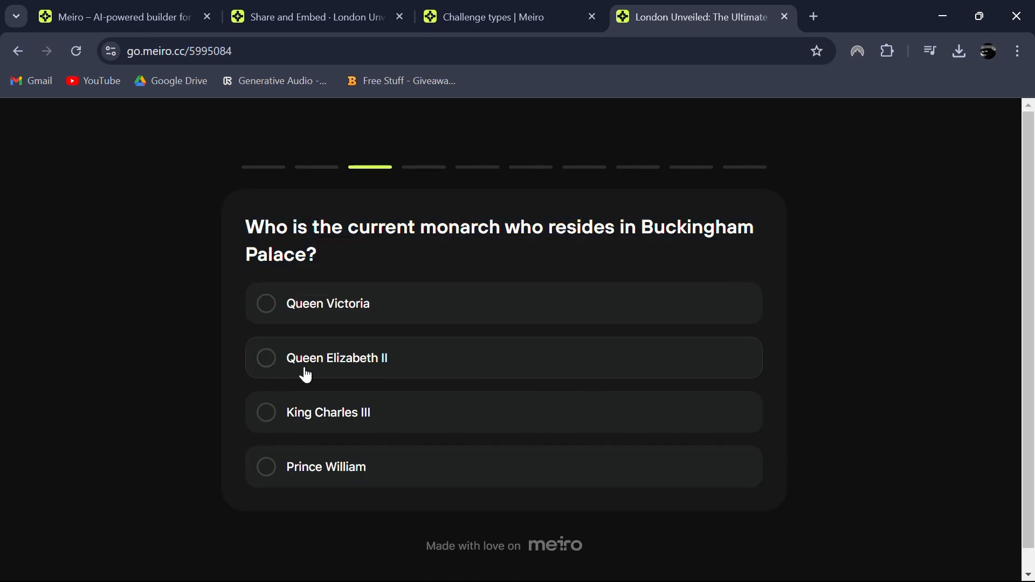
left_click(367, 365)
left_click(352, 360)
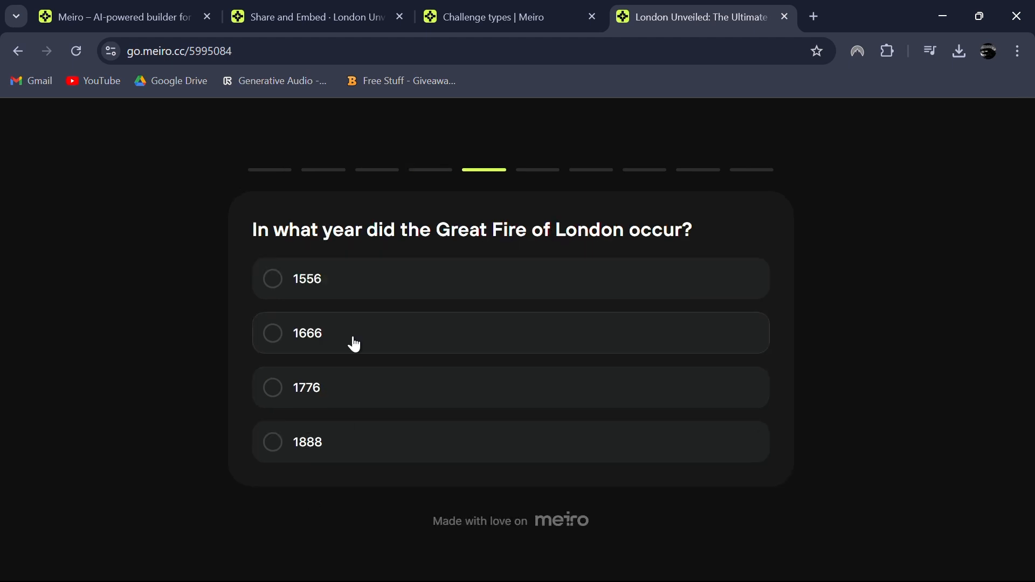
- Answer the remaining quiz questions, choosing 1666, London Eye, David Cameron and London Clock Tower, and submit the lead form
left_click(350, 335)
left_click(404, 370)
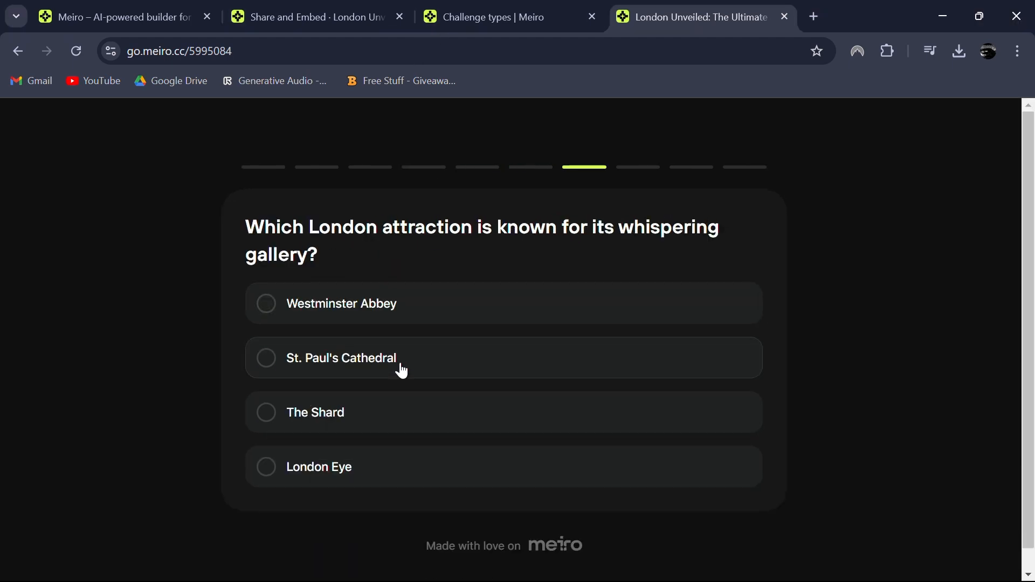
left_click(374, 481)
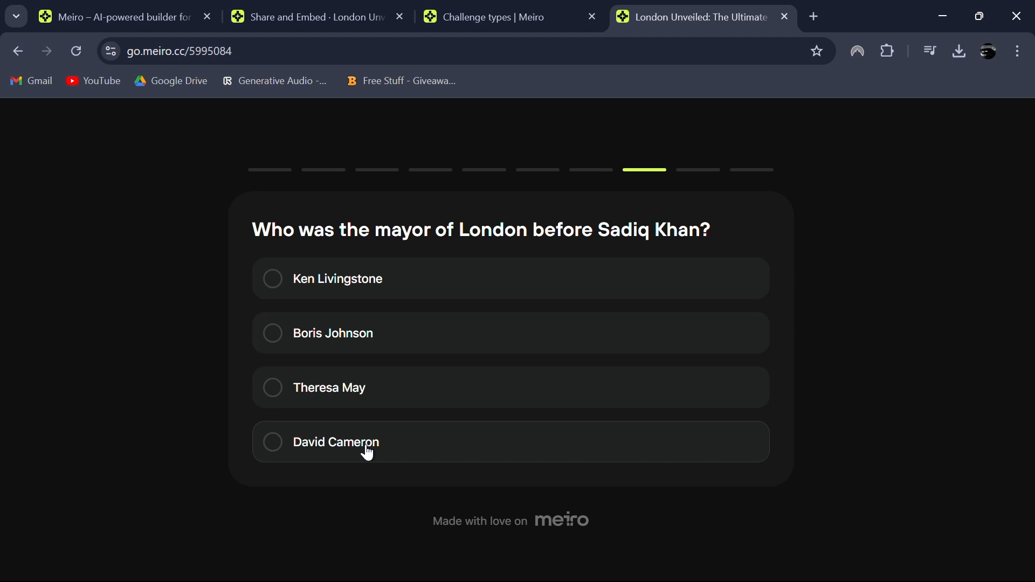
left_click(369, 452)
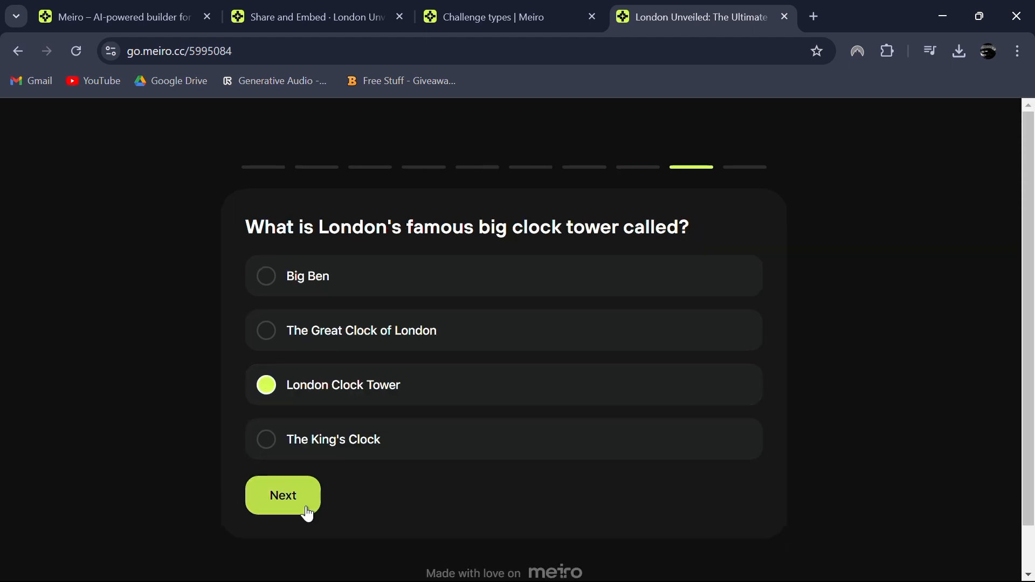
left_click(305, 512)
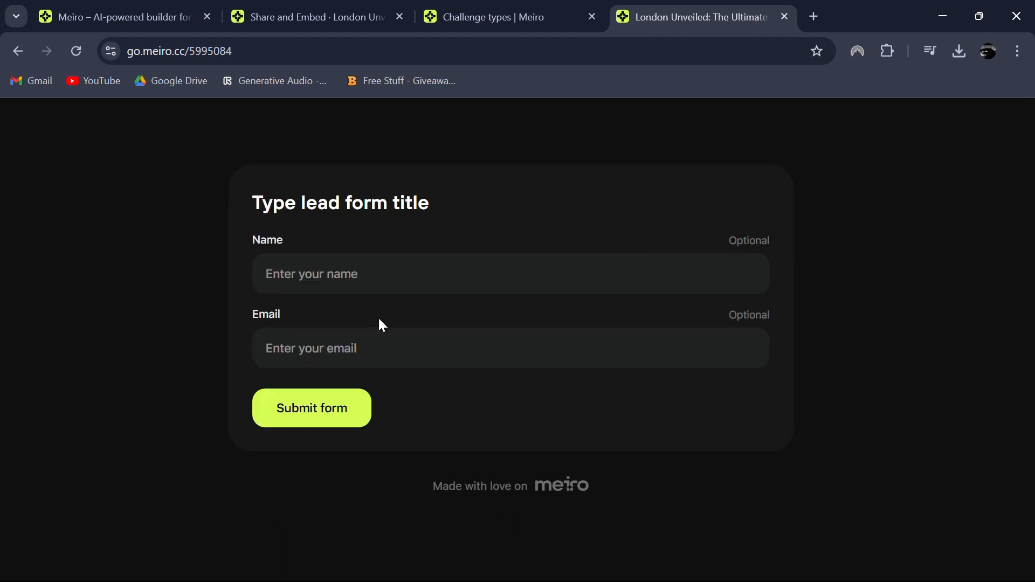
left_click(381, 282)
key("Return")
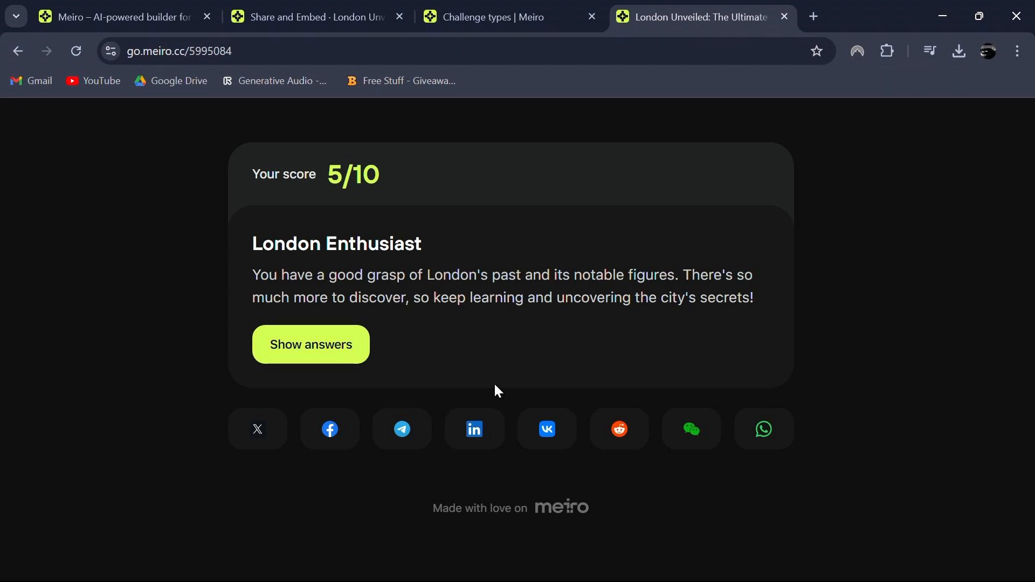
- Review the score and result title on the quiz's result page and show the correct answers
left_click_drag(384, 186, 326, 178)
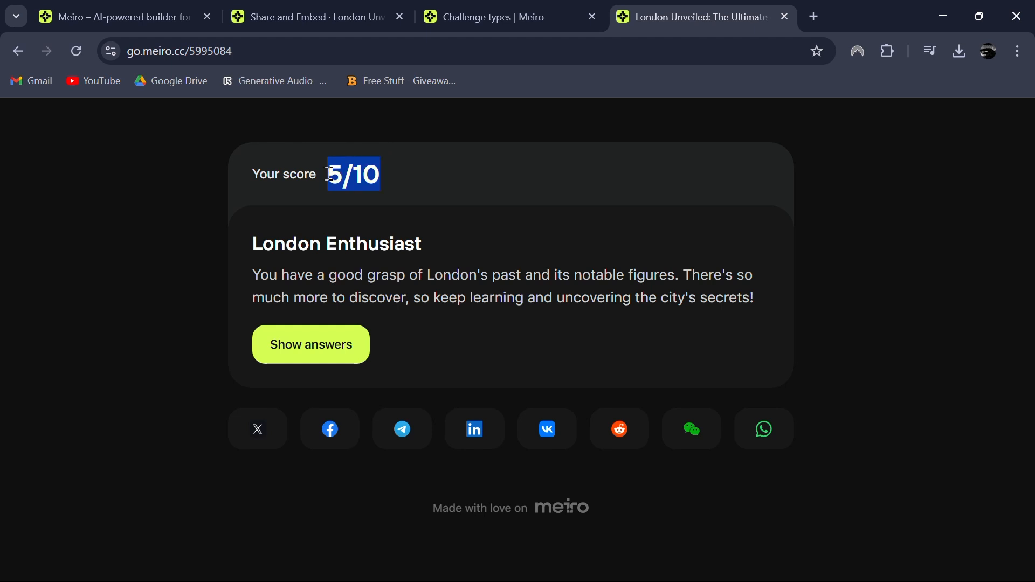
left_click(435, 172)
left_click_drag(424, 242, 292, 229)
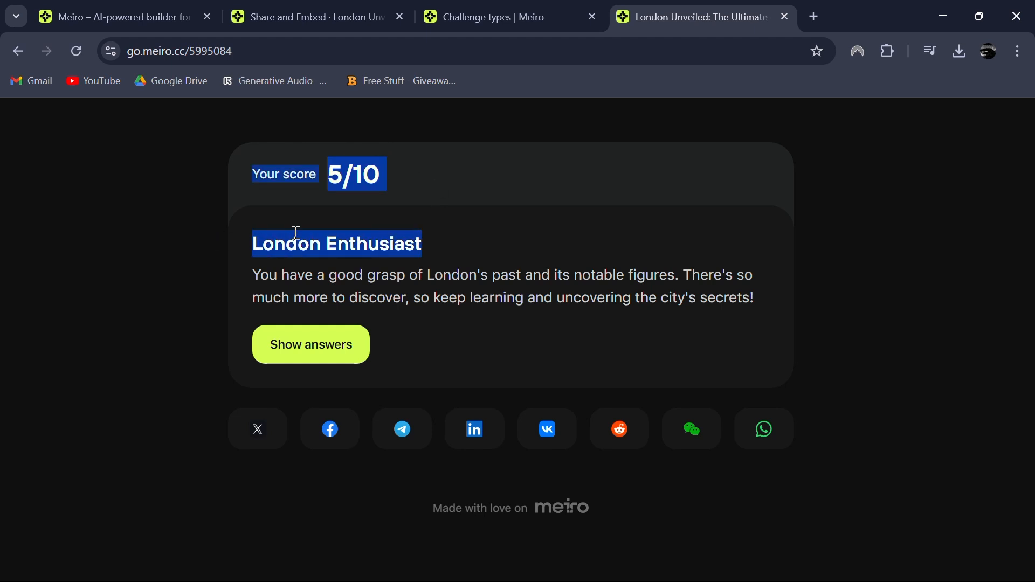
left_click(537, 220)
left_click(351, 326)
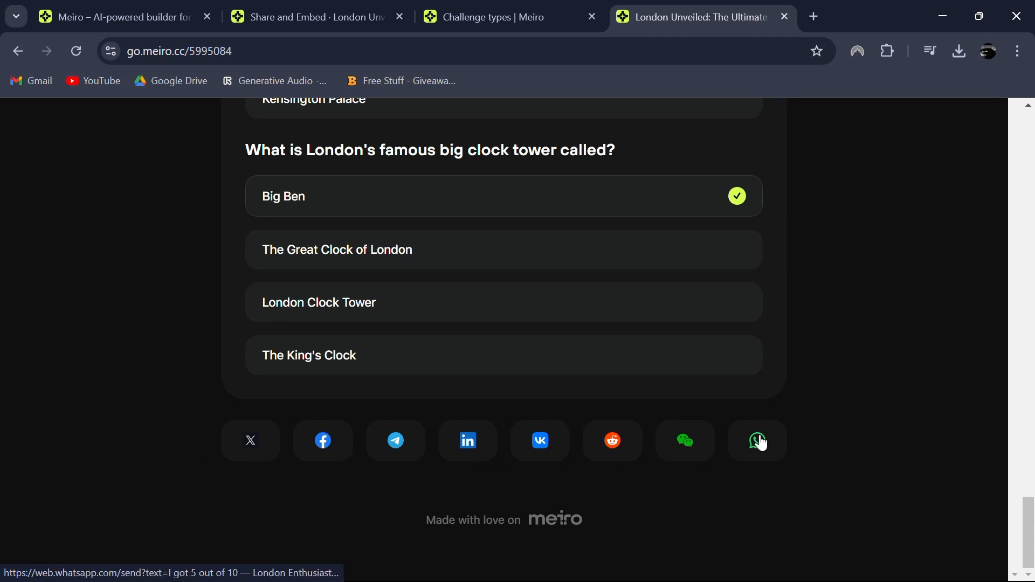
- Return to the challenge editor and open the Share & Embed settings
left_click(283, 18)
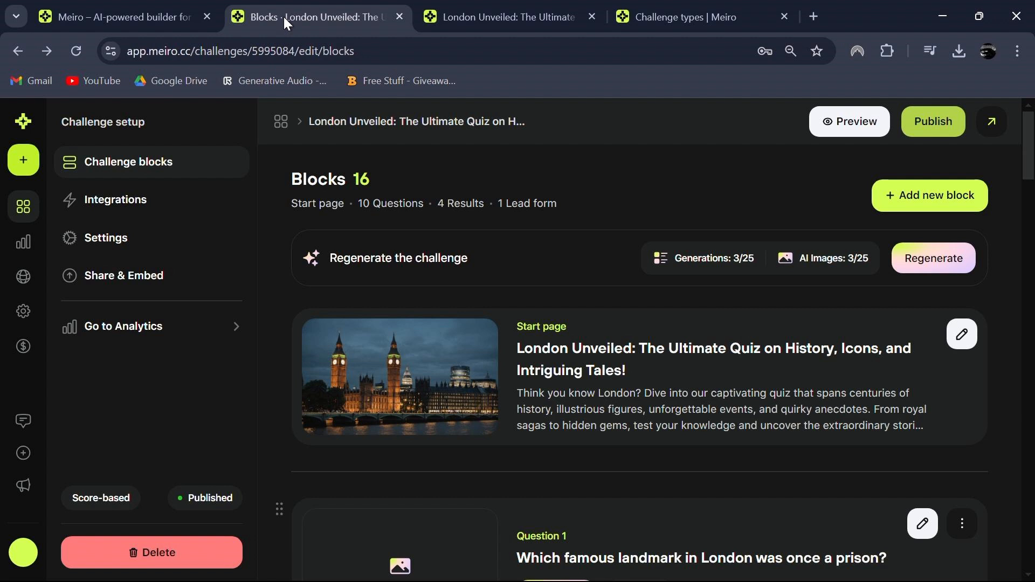
left_click(139, 289)
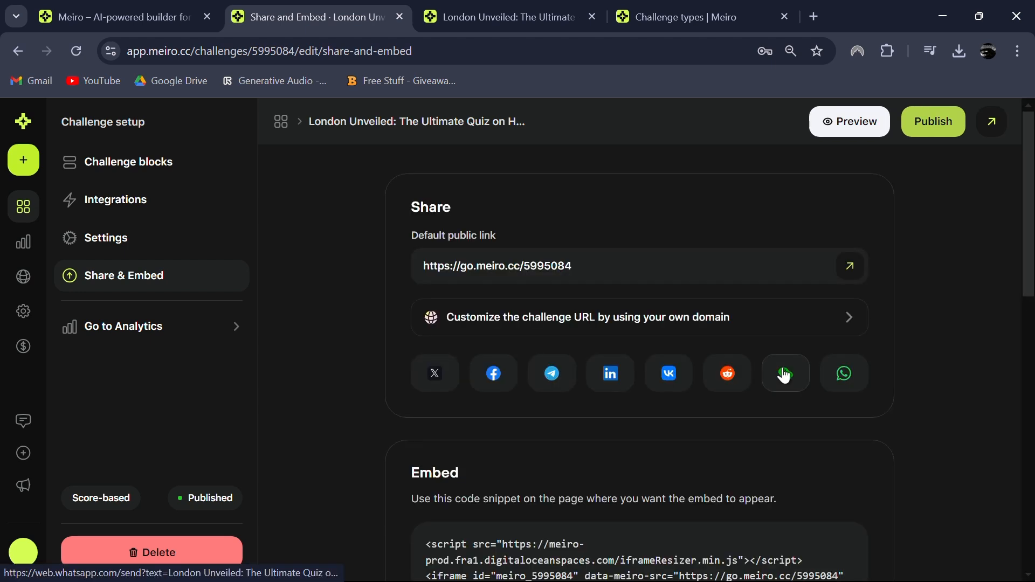
- Review the embed code snippet for the quiz and select the alternative embed link meant for no-code tools
scroll(654, 350, "down", 3)
double_click(434, 311)
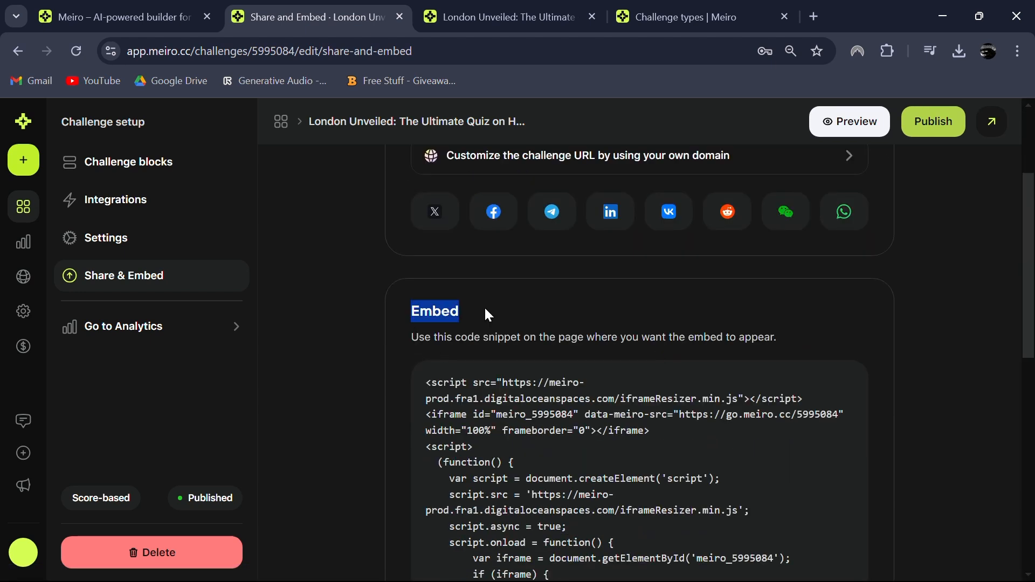
scroll(505, 306, "down", 2)
left_click(875, 338)
scroll(873, 333, "down", 5)
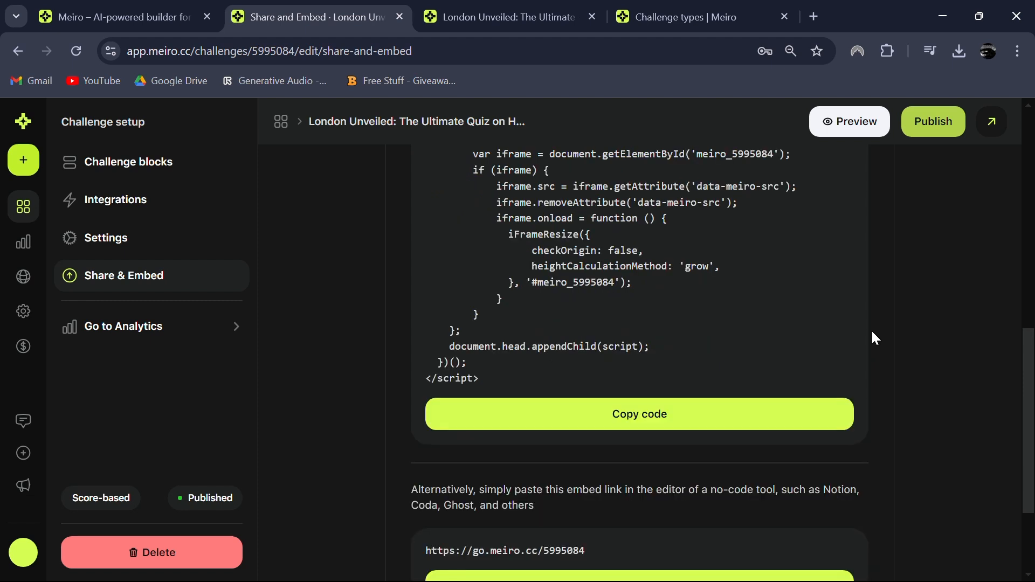
scroll(790, 340, "down", 3)
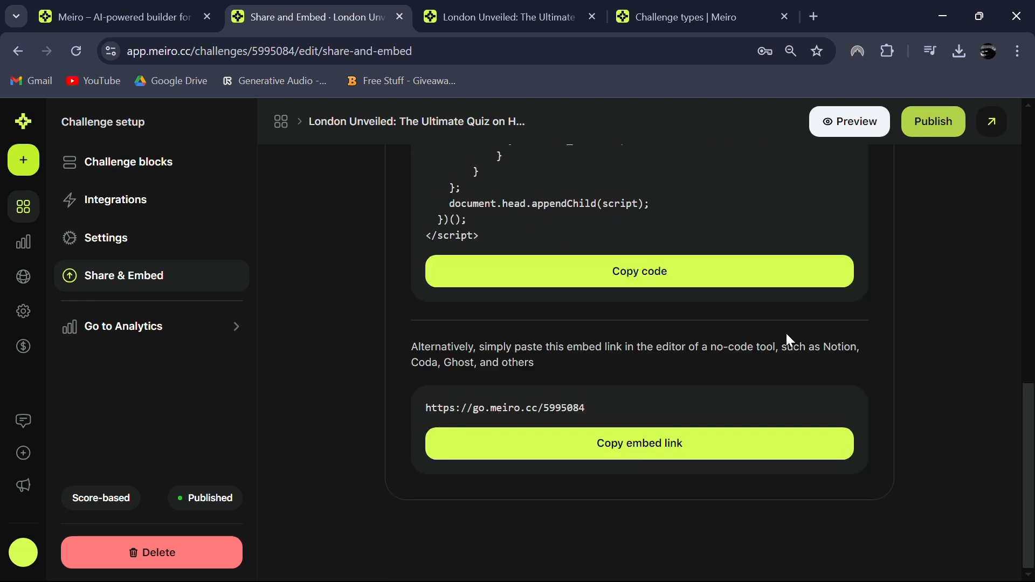
left_click_drag(601, 405, 380, 414)
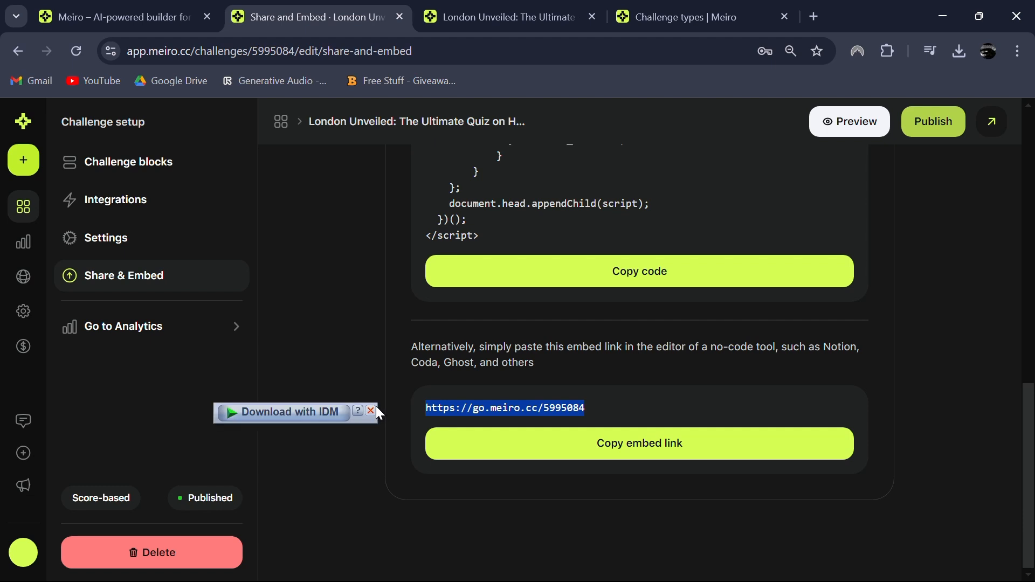
- Open the London quiz's analytics and review its counters and the completed responses table
left_click(21, 257)
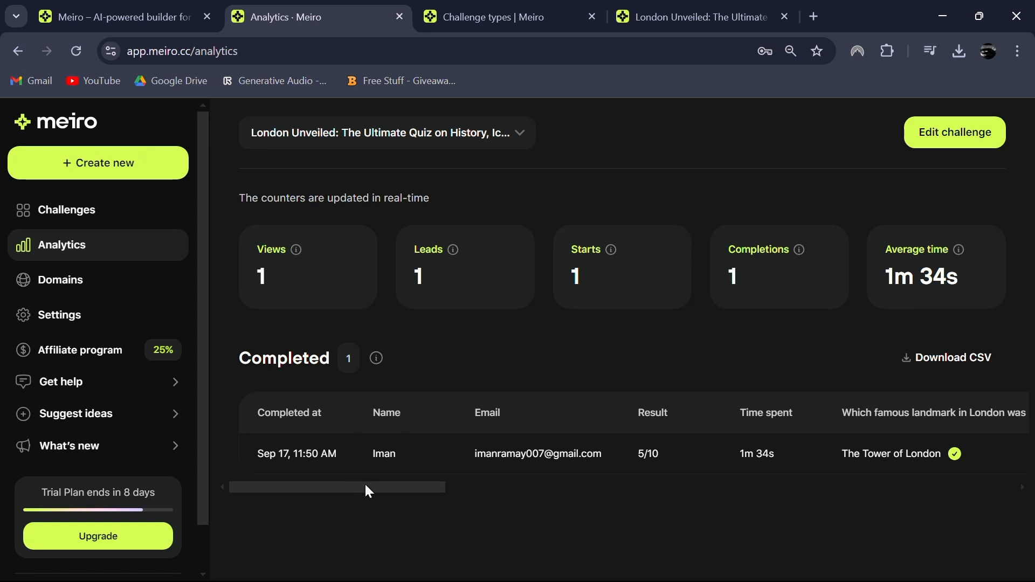
double_click(507, 415)
left_click_drag(407, 488, 173, 462)
- Open the custom domains page and review the option for adding a first domain
left_click(133, 282)
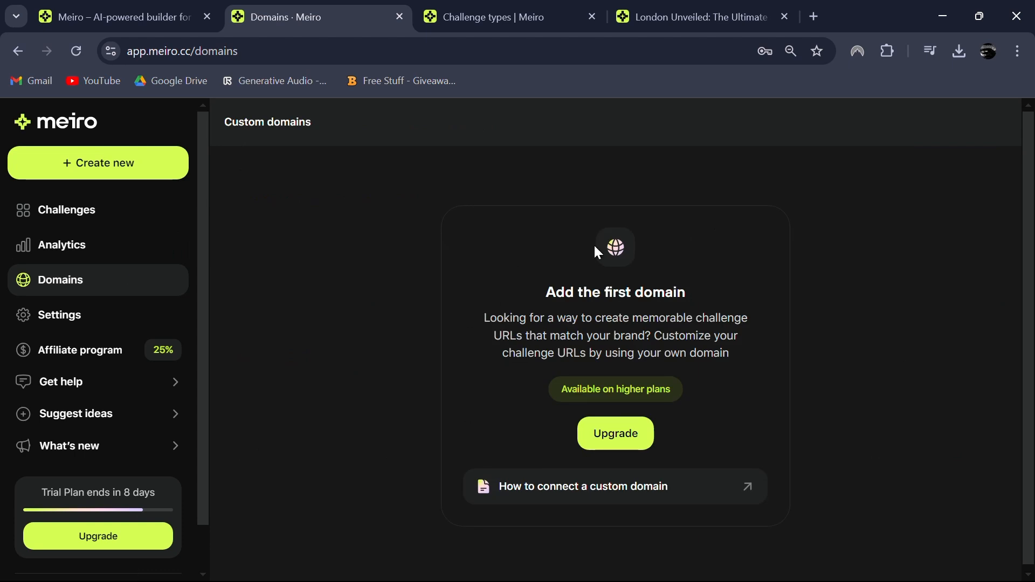
left_click_drag(546, 293, 702, 294)
left_click(703, 293)
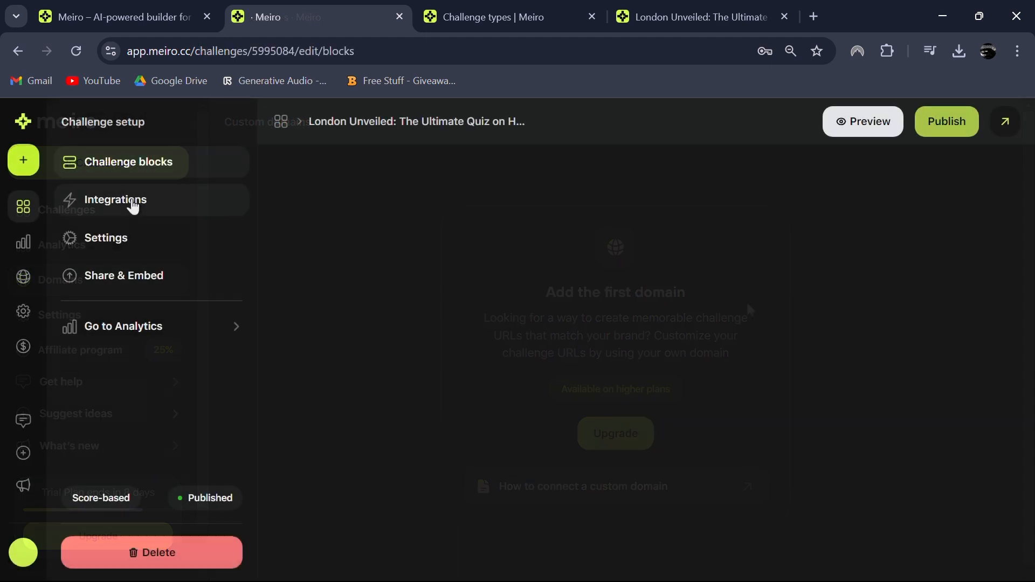
- Open the London quiz's integrations and review the available completion-sending and analytics services
left_click(133, 205)
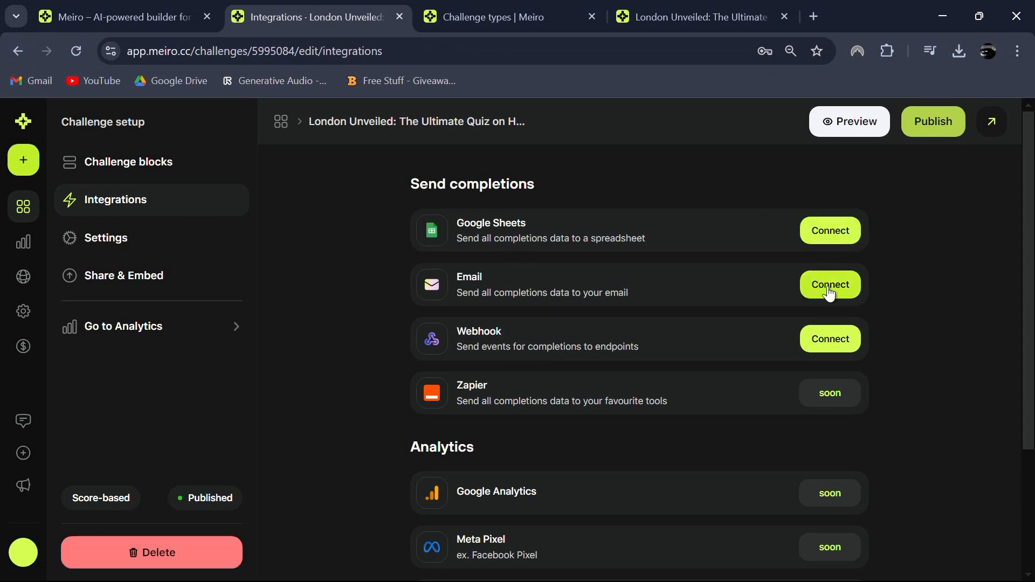
scroll(830, 331, "down", 3)
scroll(834, 334, "up", 3)
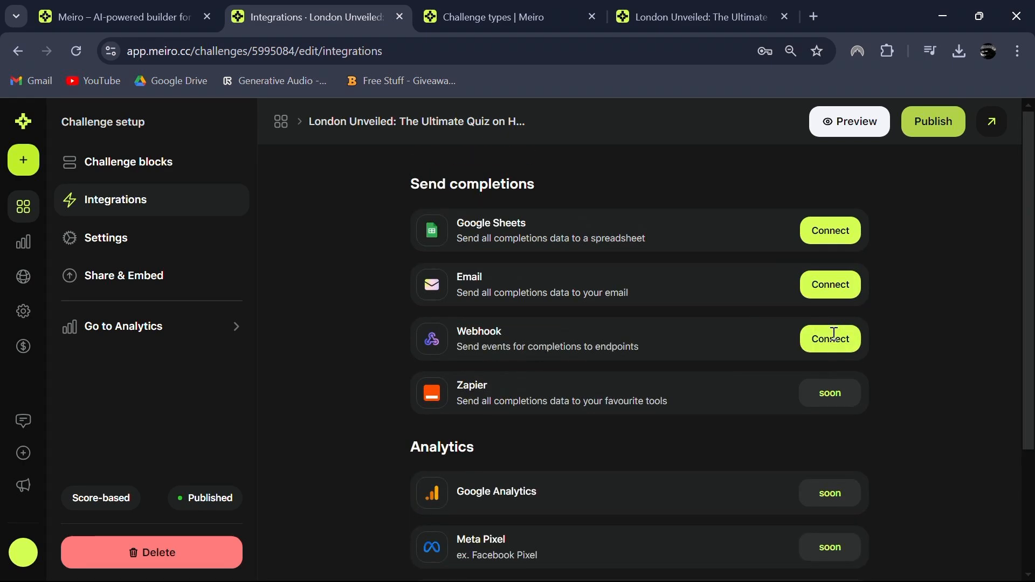
- Return to the list of all challenges and view the London quiz's additional options, leaving them unused
left_click(23, 206)
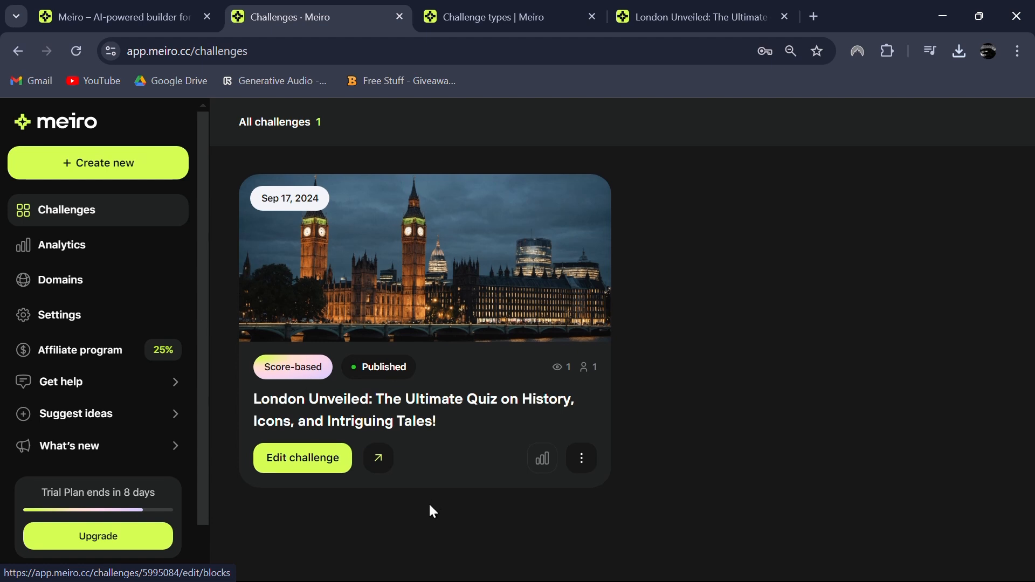
left_click(581, 459)
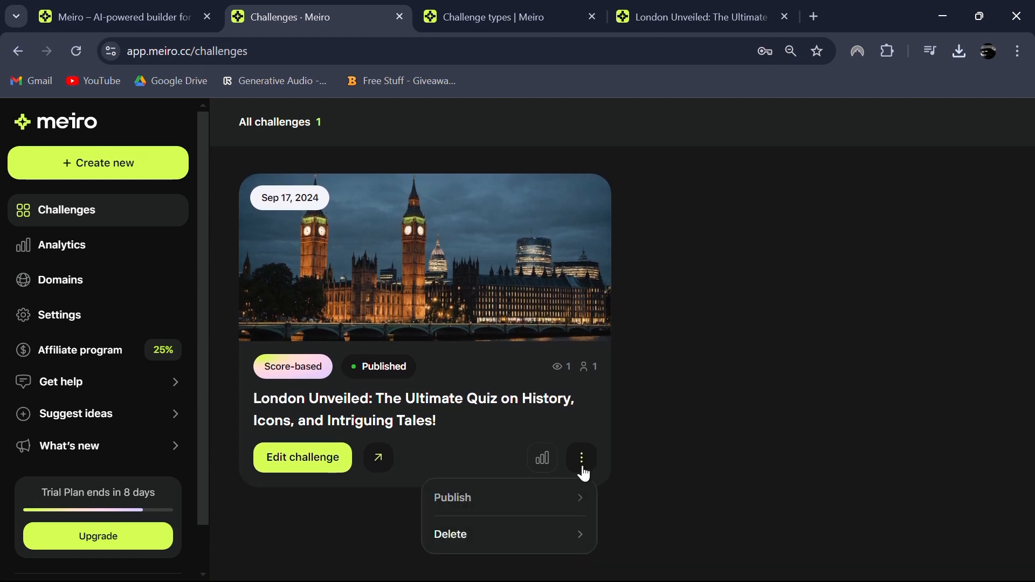
left_click(757, 425)
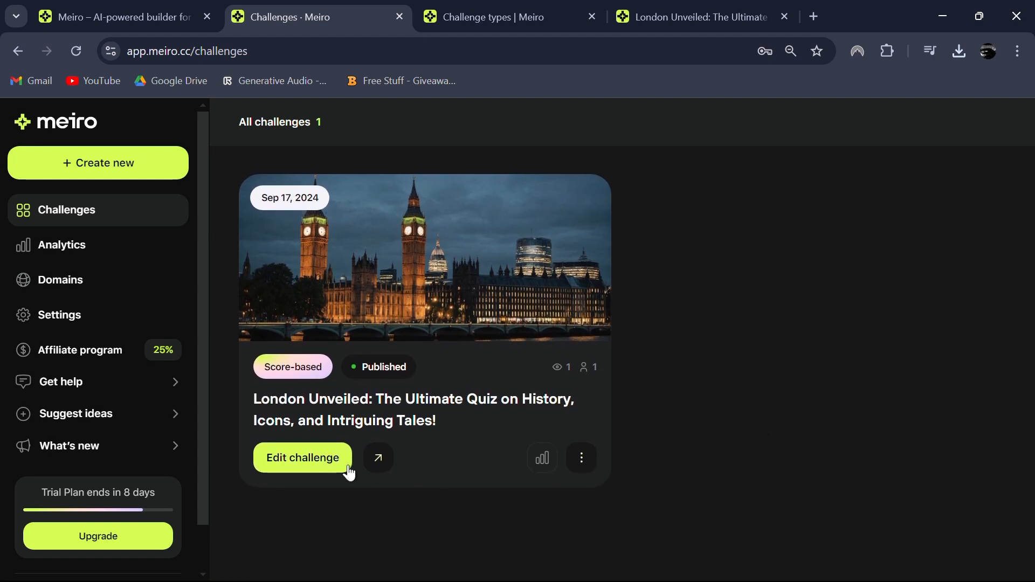